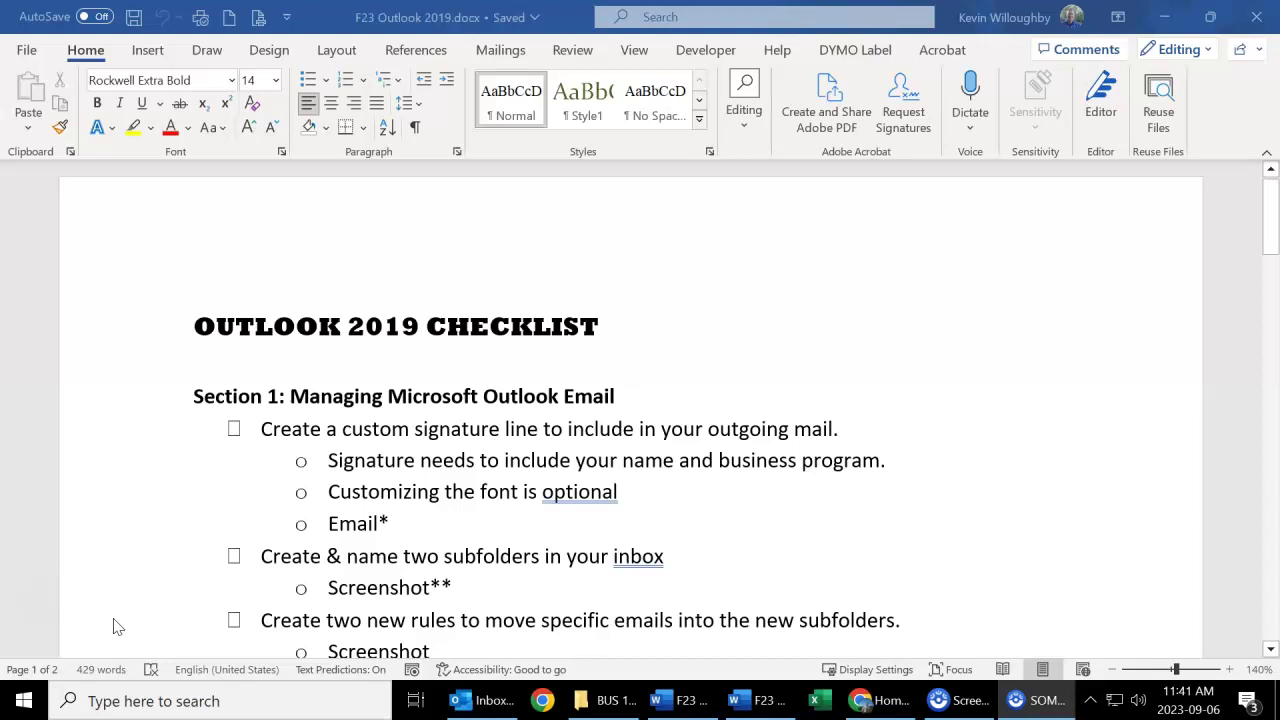
{"action": "left_click", "coordinate": [183, 700]}
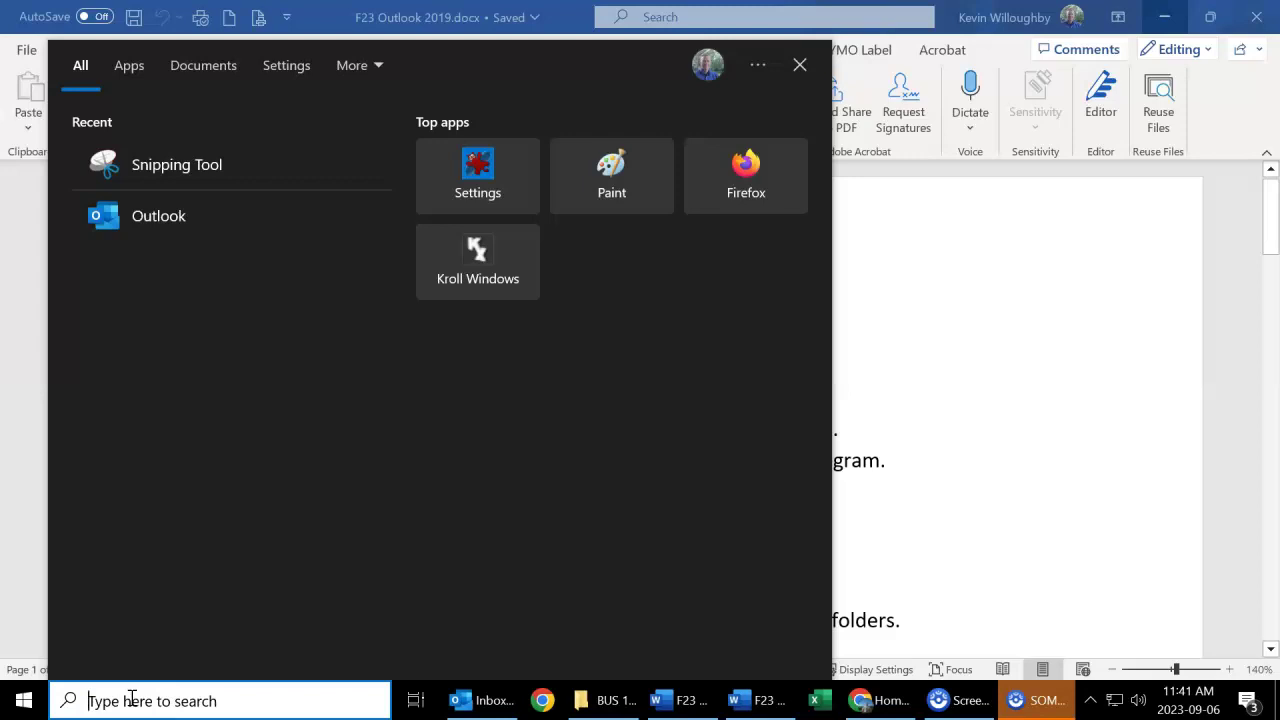
{"action": "type", "text": "outlook"}
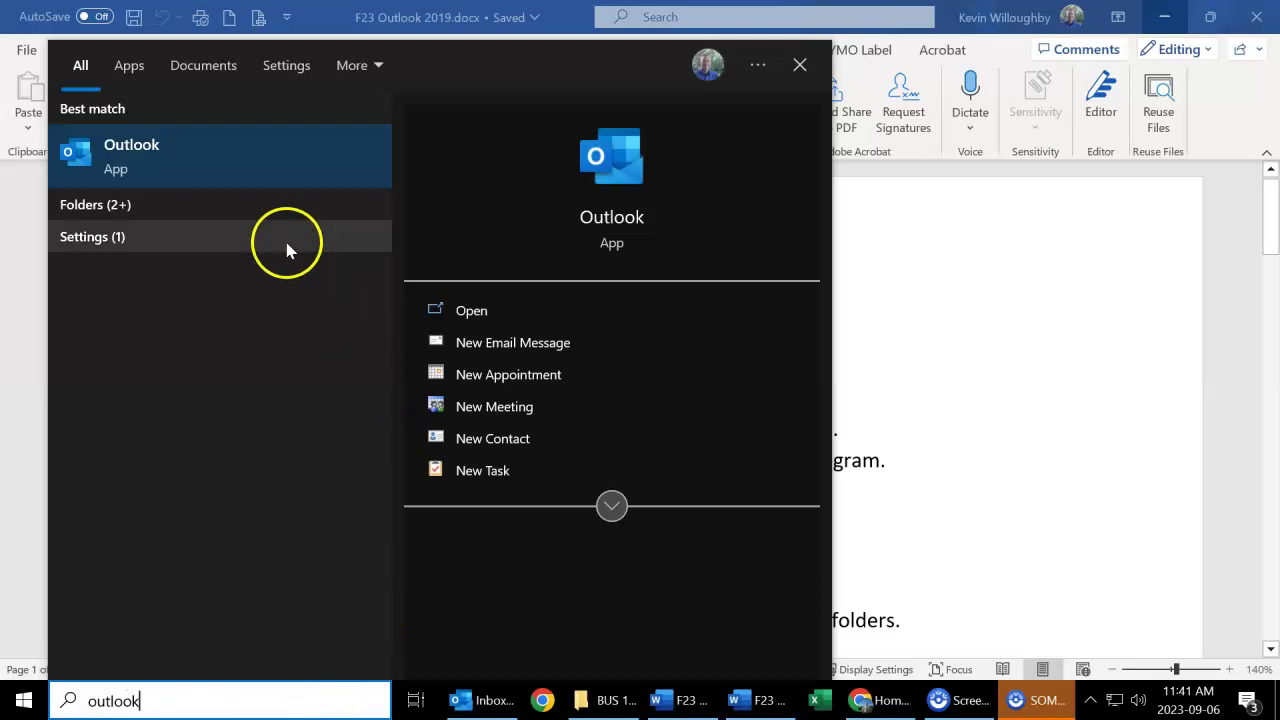
{"action": "left_click", "coordinate": [799, 66]}
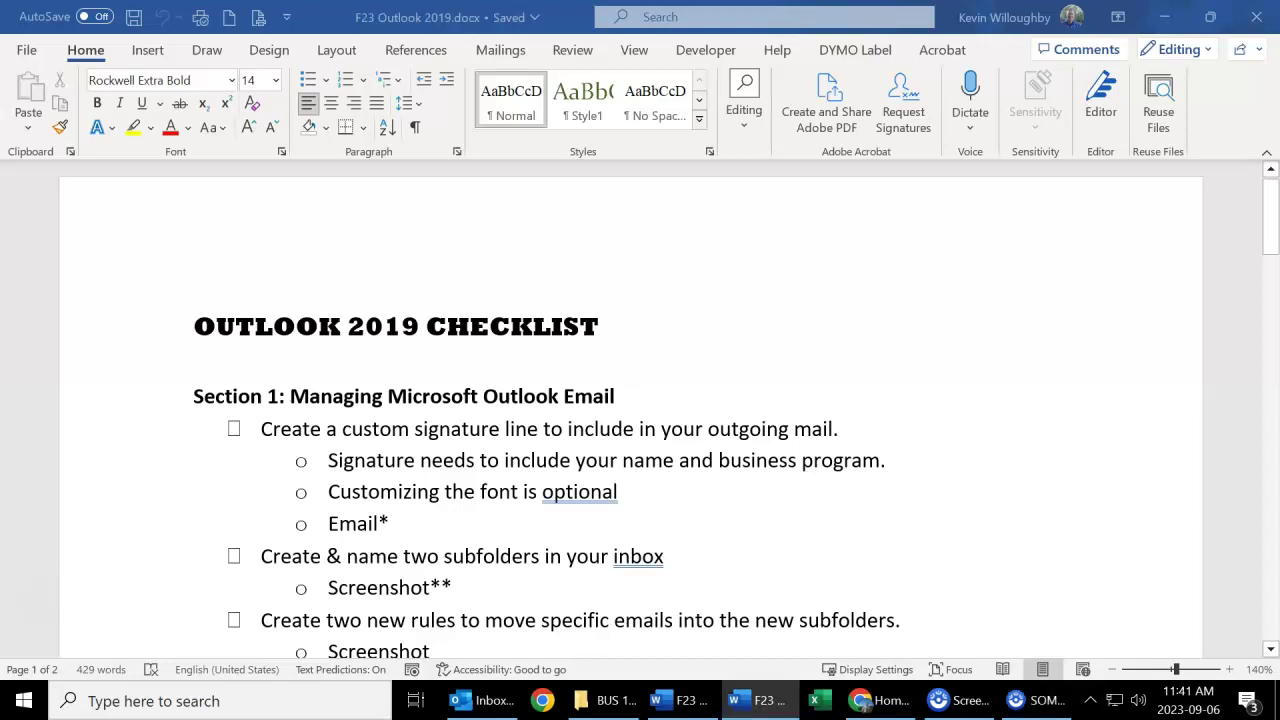
Switch to Outlook in a maximized window and open the B2B folder under the inbox.
{"action": "left_click", "coordinate": [489, 700]}
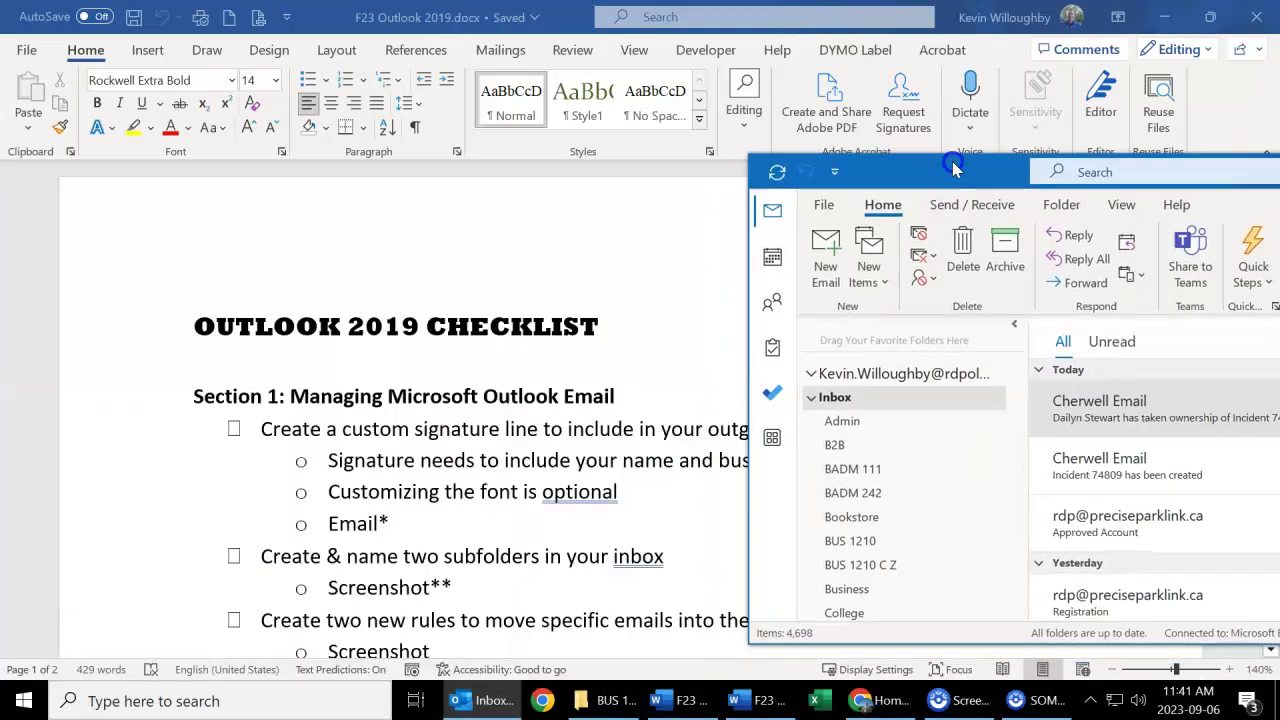
{"action": "left_click_drag", "start_coordinate": [953, 165], "coordinate": [543, 167]}
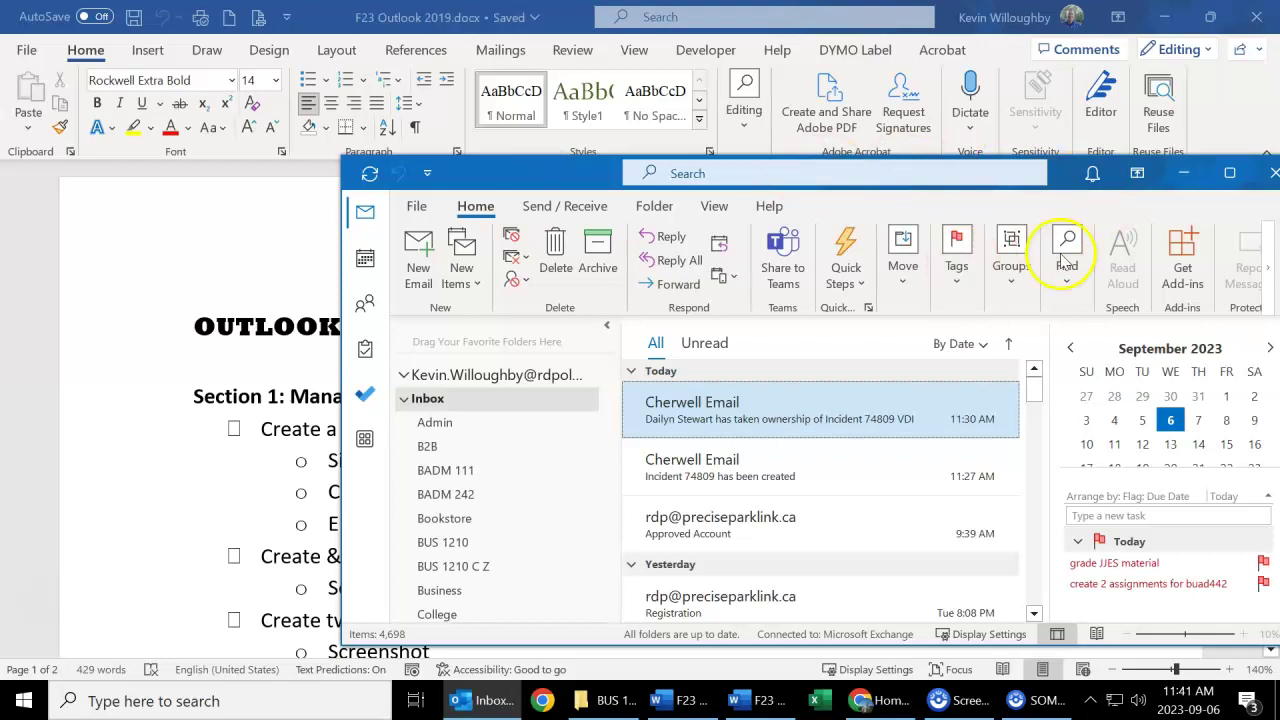
{"action": "left_click", "coordinate": [1230, 173]}
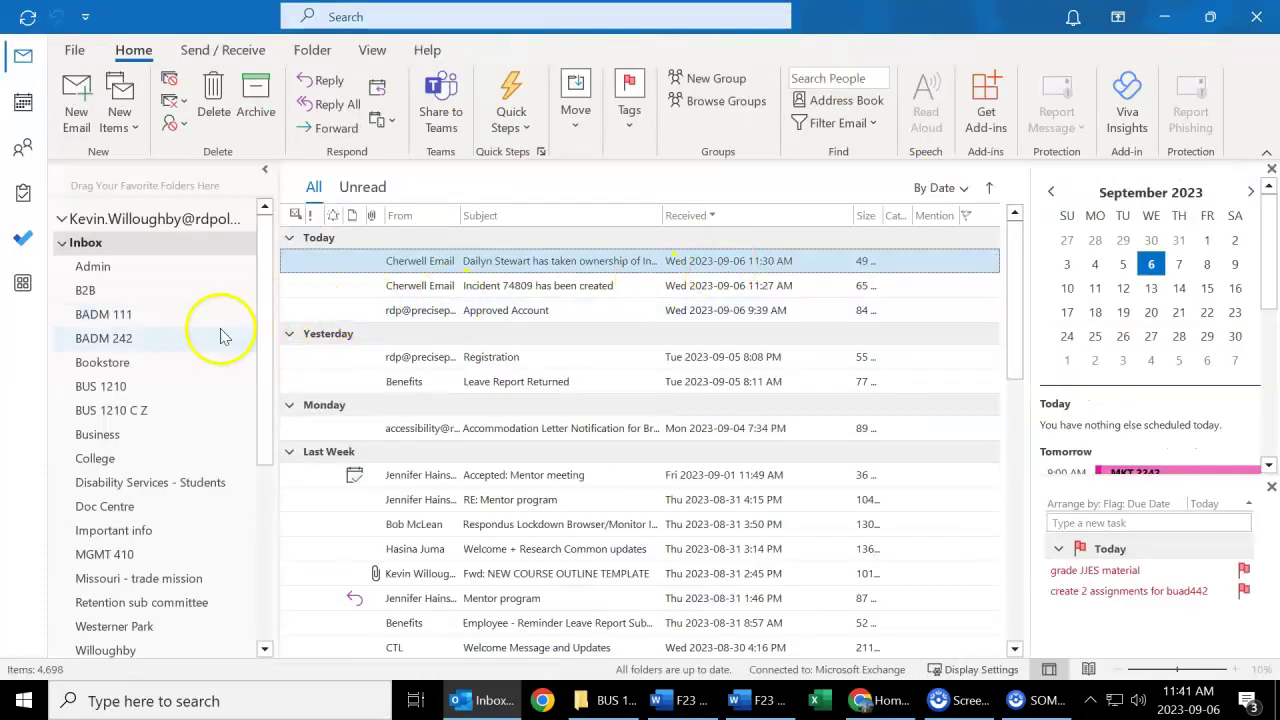
{"action": "left_click", "coordinate": [90, 290]}
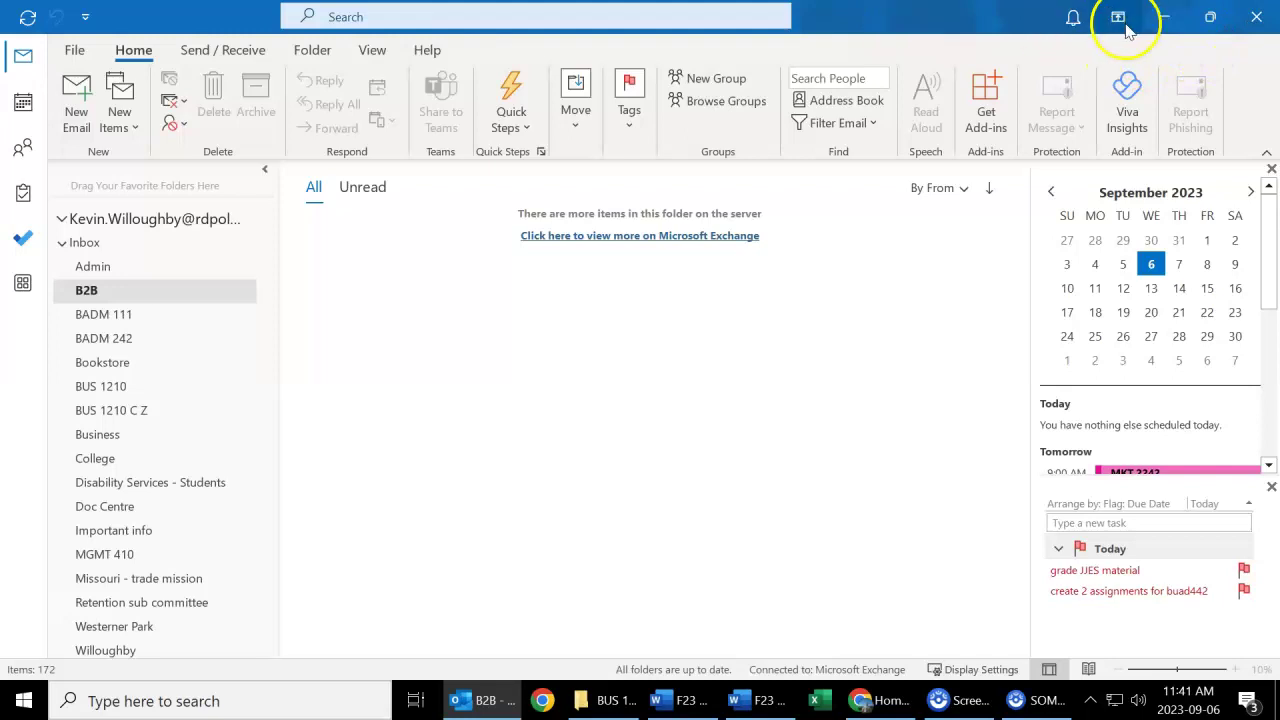
Review the Section 1 email tasks in the Word checklist F23 Outlook 2019.docx and return to Outlook.
{"action": "left_click", "coordinate": [688, 702]}
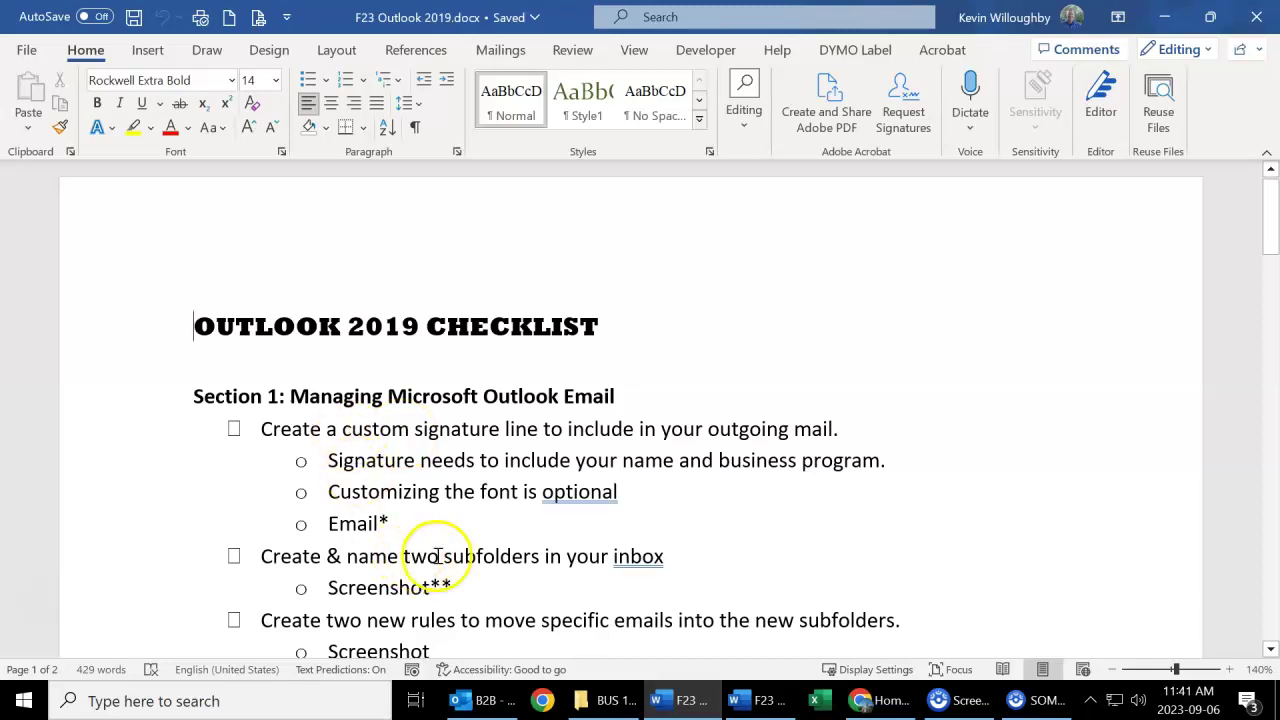
{"action": "scroll", "coordinate": [428, 543], "scroll_direction": "down", "scroll_amount": 2}
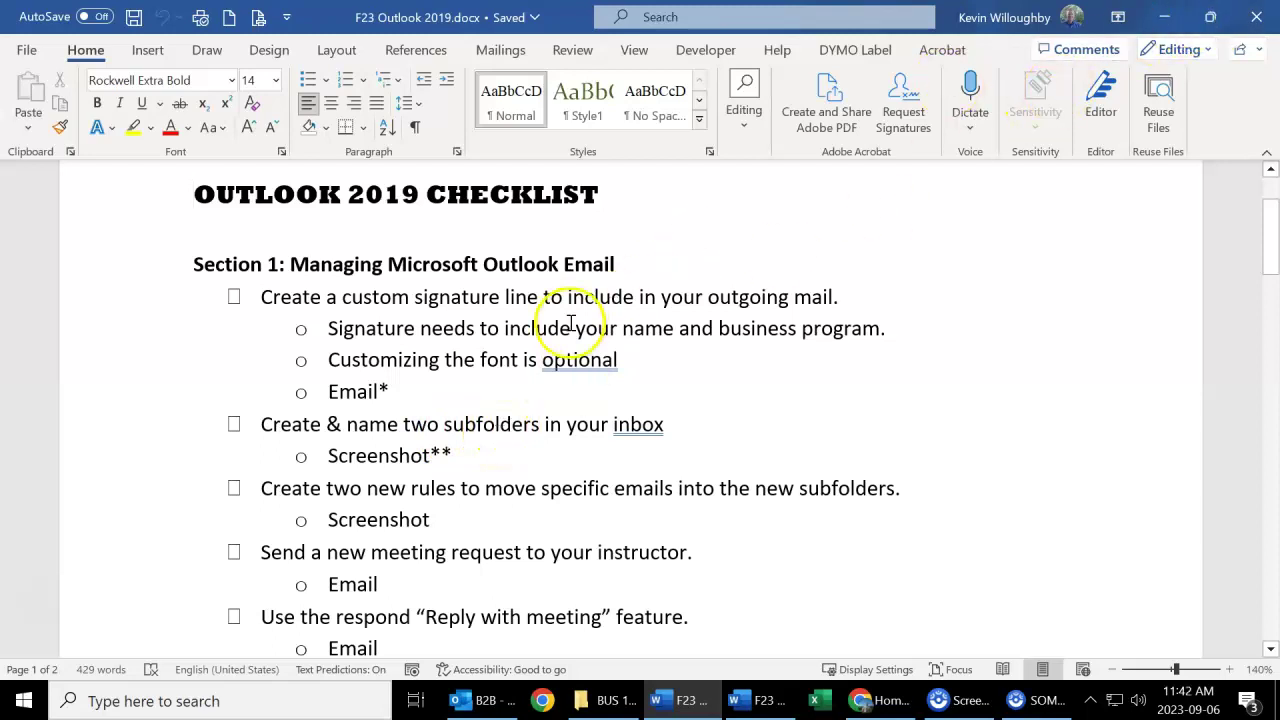
{"action": "scroll", "coordinate": [550, 290], "scroll_direction": "up", "scroll_amount": 1}
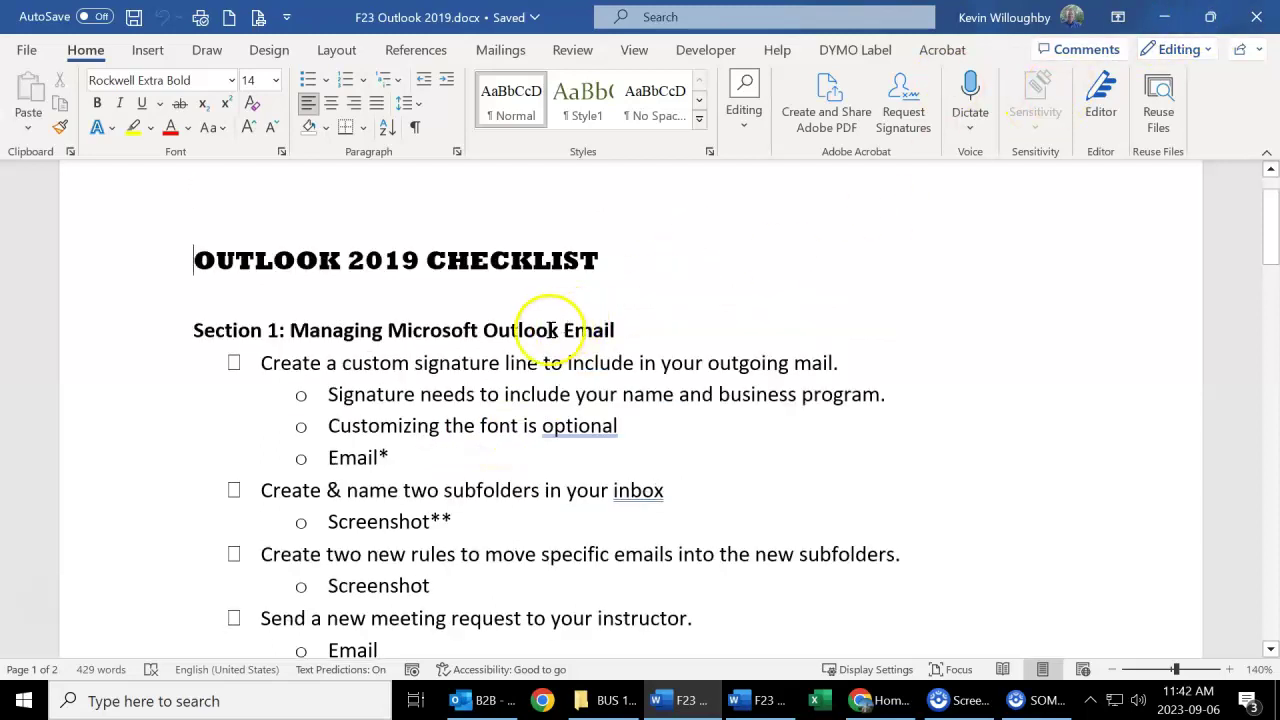
{"action": "left_click", "coordinate": [1168, 20]}
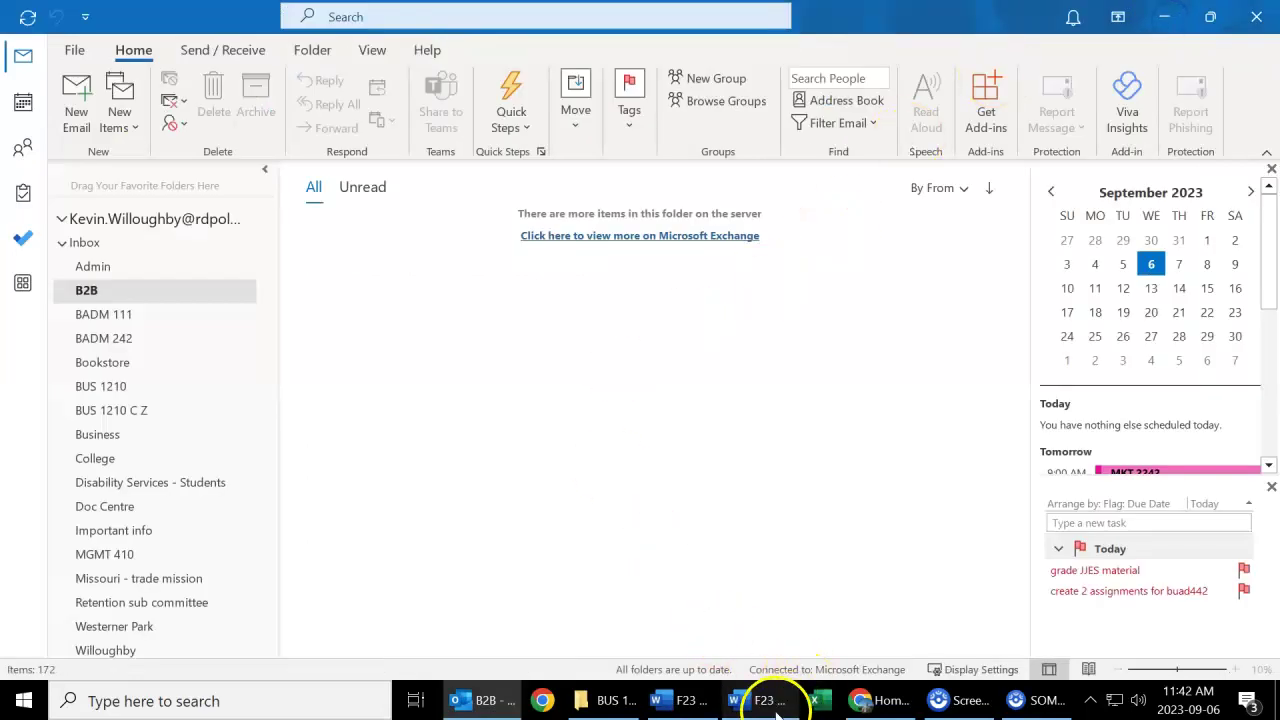
{"action": "key", "text": "alt+Tab"}
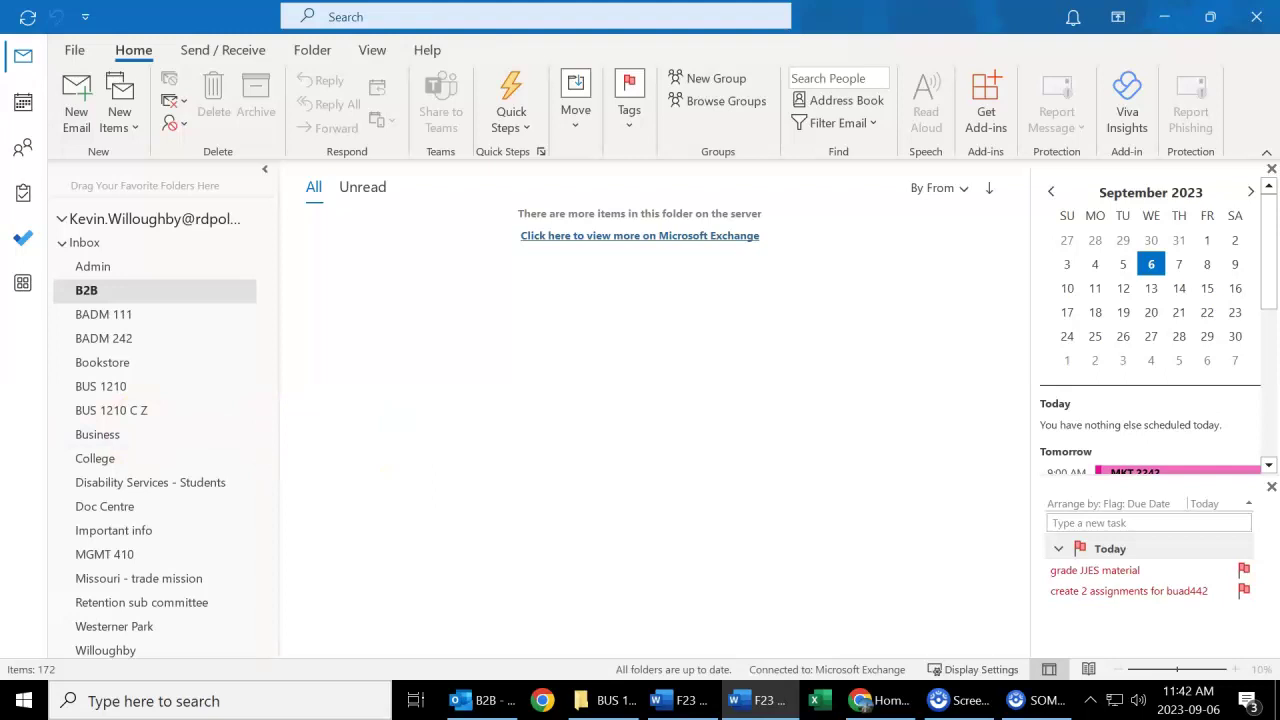
Open the Signatures and Stationery settings from Outlook's mail options.
{"action": "left_click", "coordinate": [73, 53]}
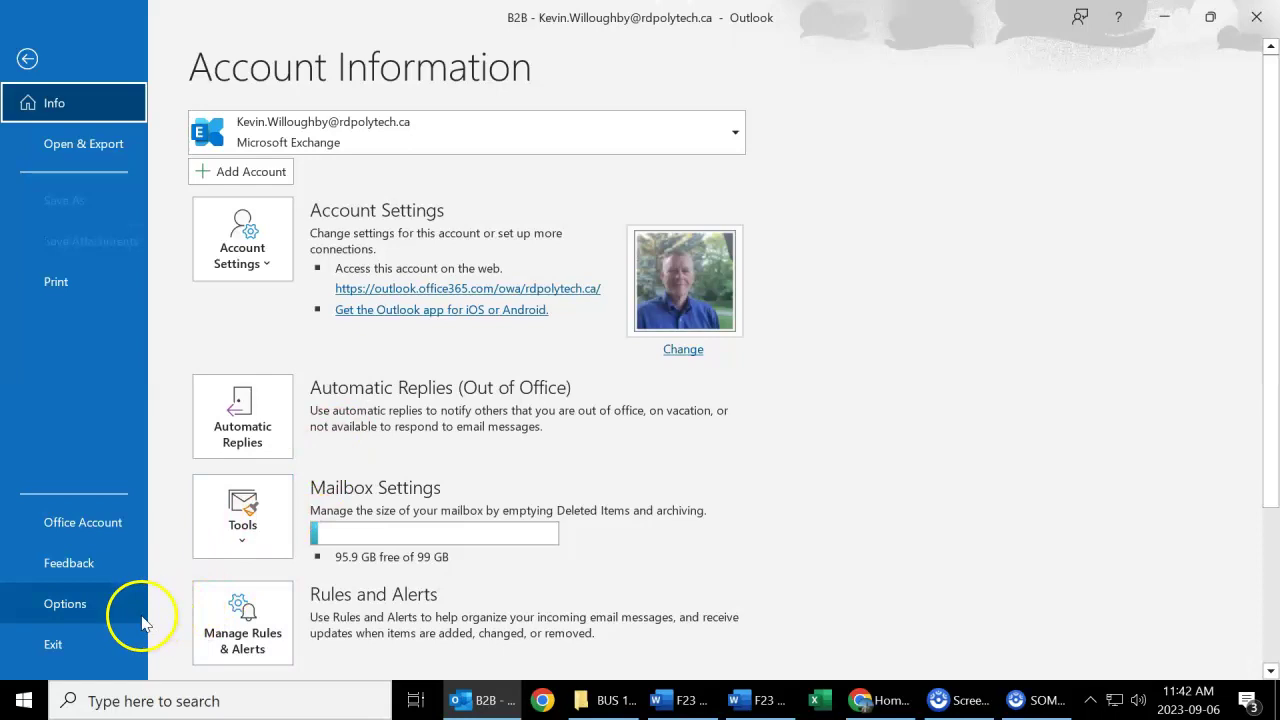
{"action": "left_click", "coordinate": [65, 604]}
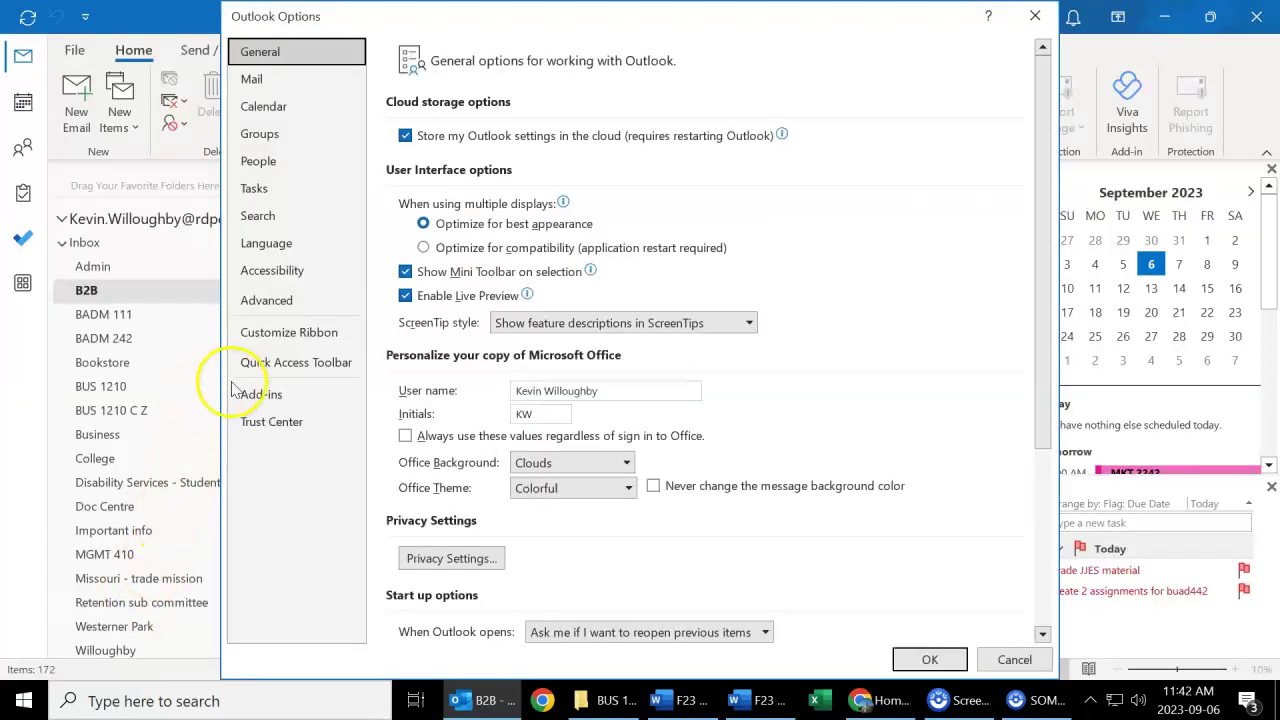
{"action": "left_click", "coordinate": [266, 80]}
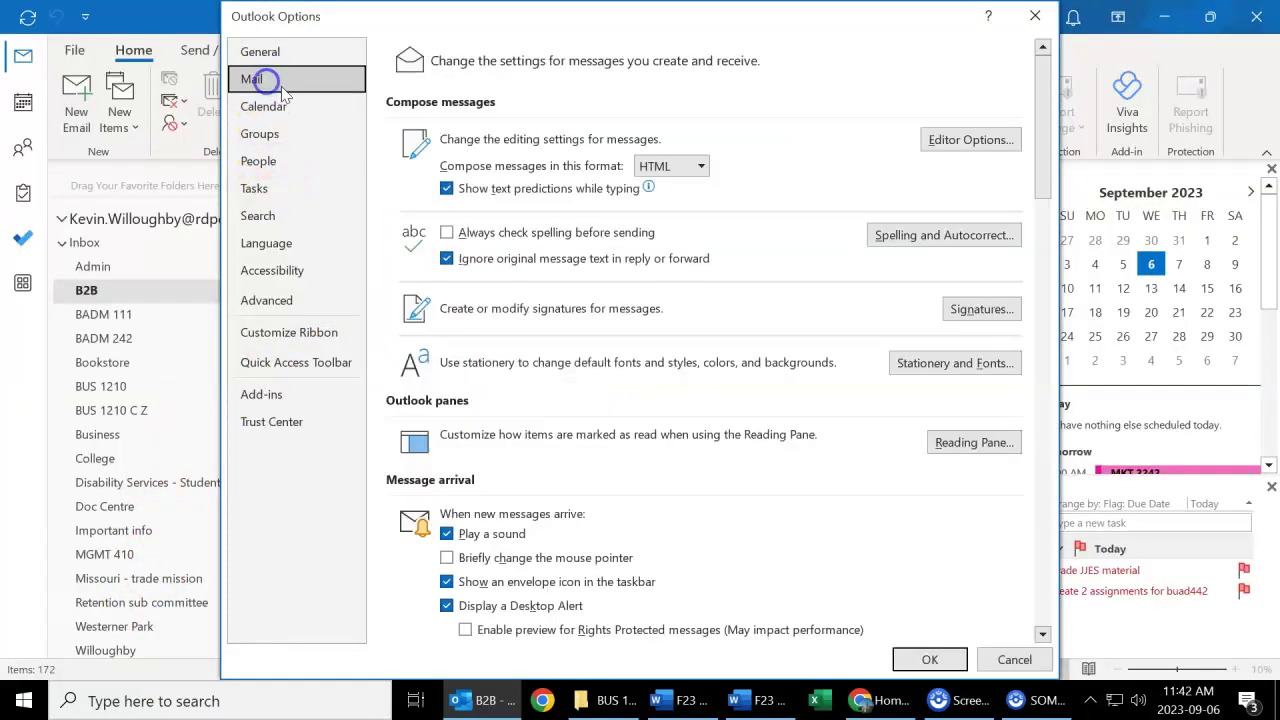
{"action": "left_click", "coordinate": [988, 310]}
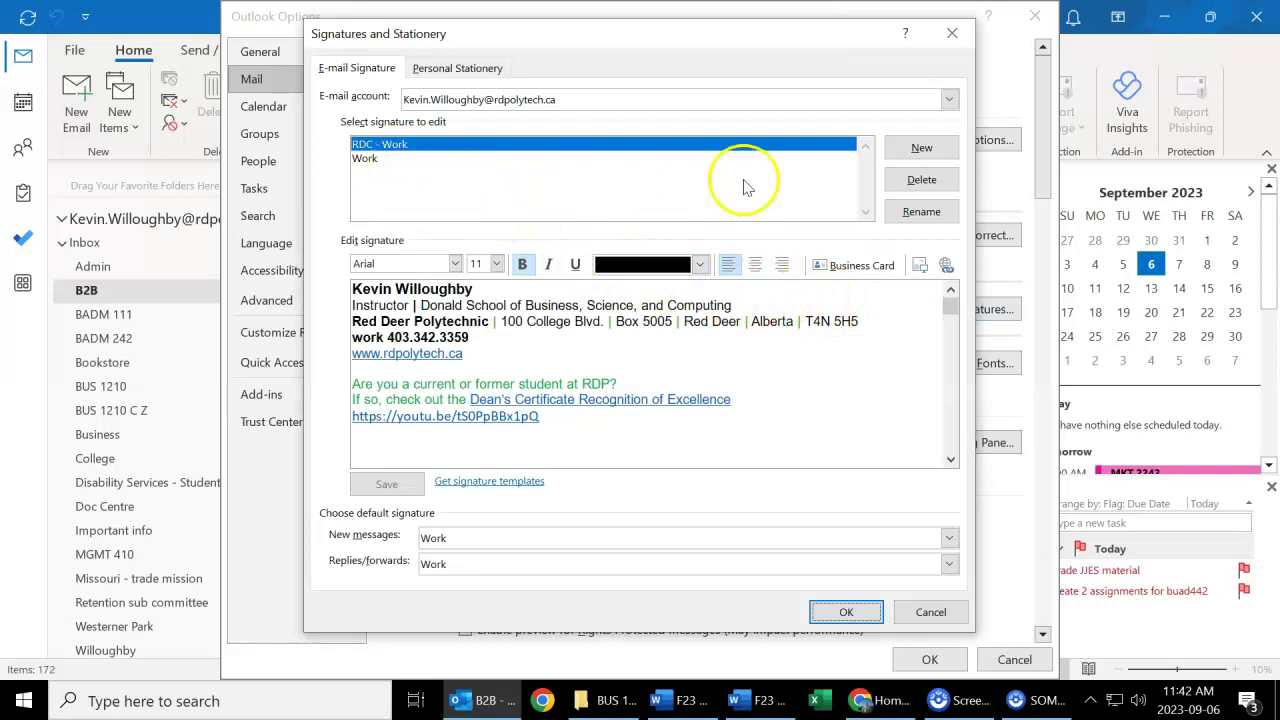
Create a new signature named "BUS 1210 C Z" and enter the sender's full name as its text.
{"action": "left_click", "coordinate": [921, 148]}
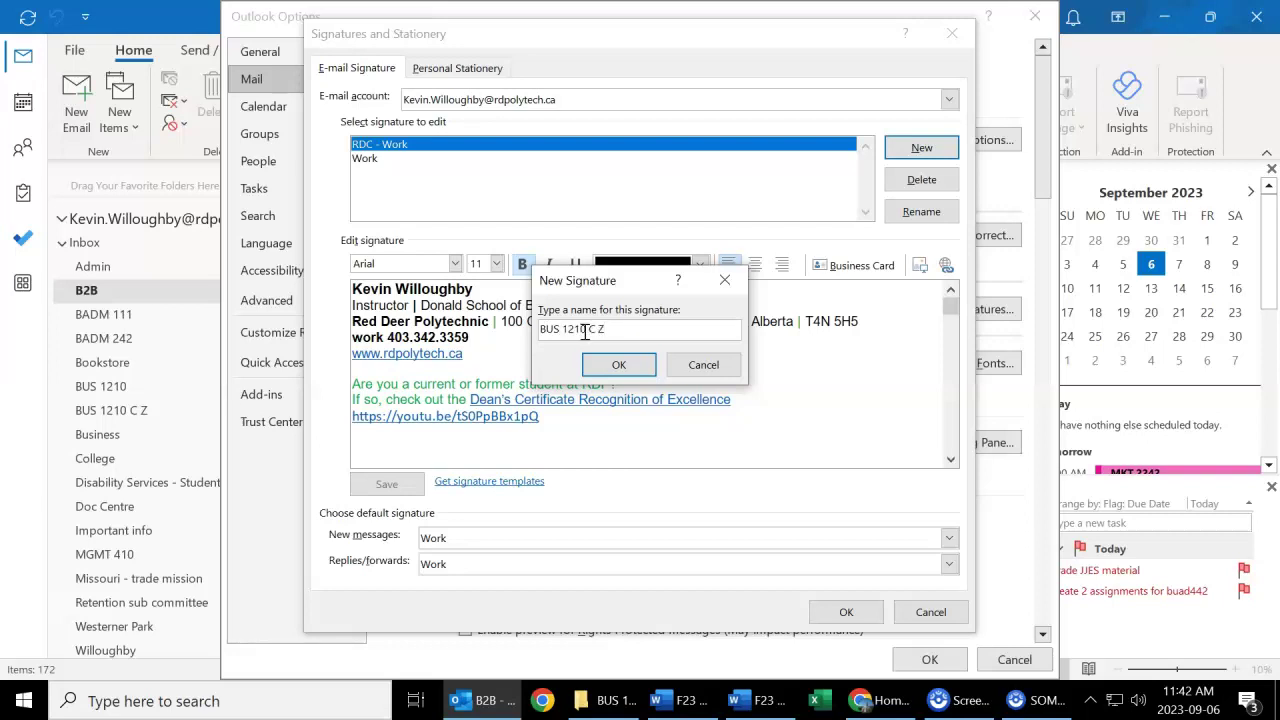
{"action": "left_click", "coordinate": [624, 364]}
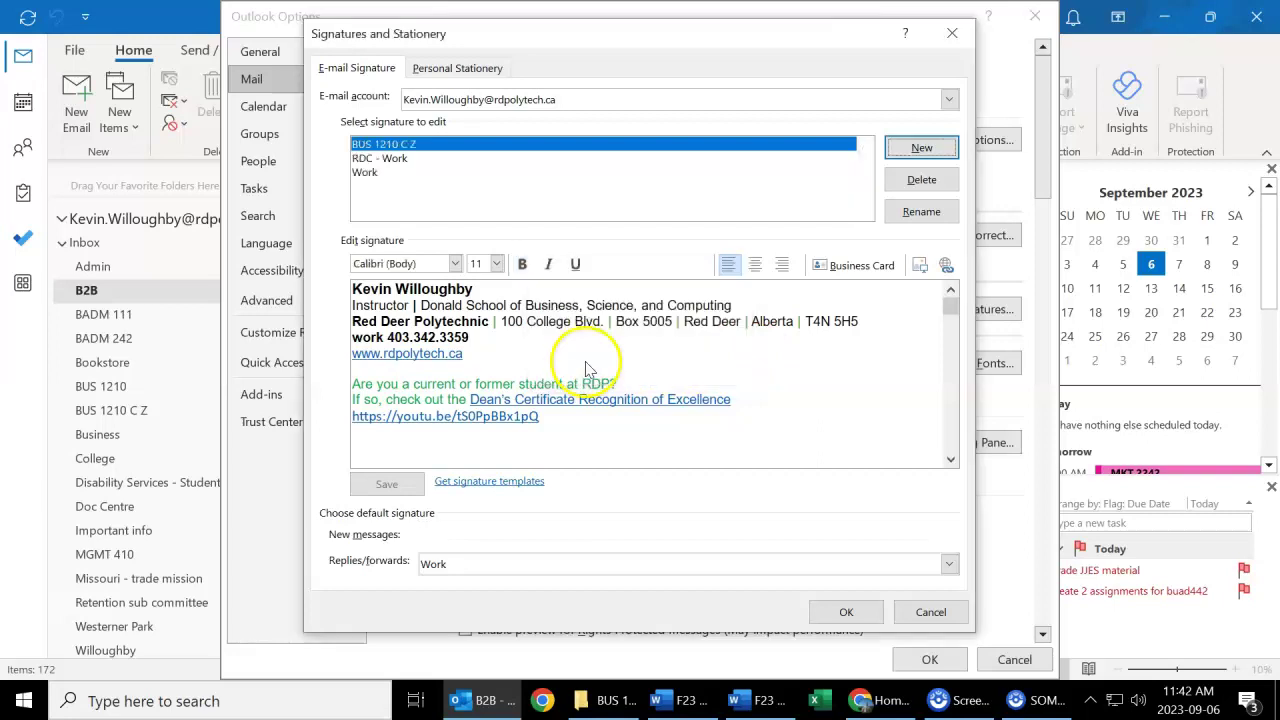
{"action": "left_click", "coordinate": [430, 310]}
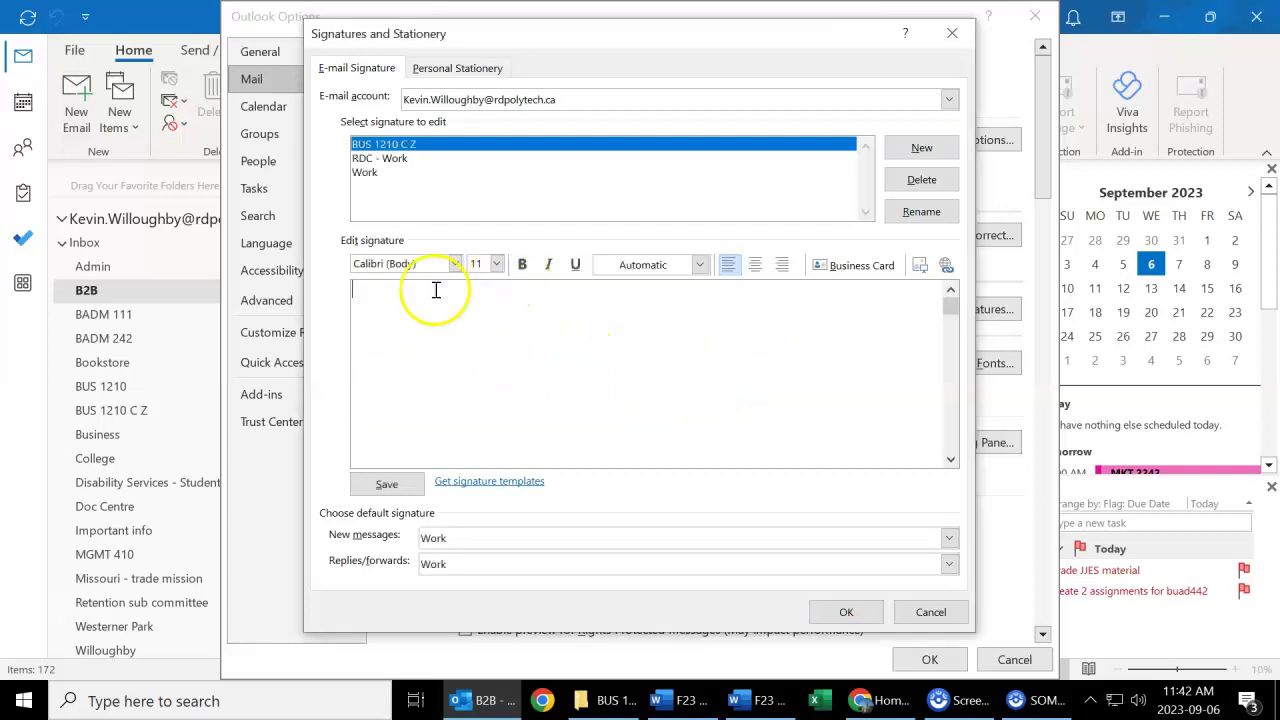
{"action": "left_click", "coordinate": [398, 300]}
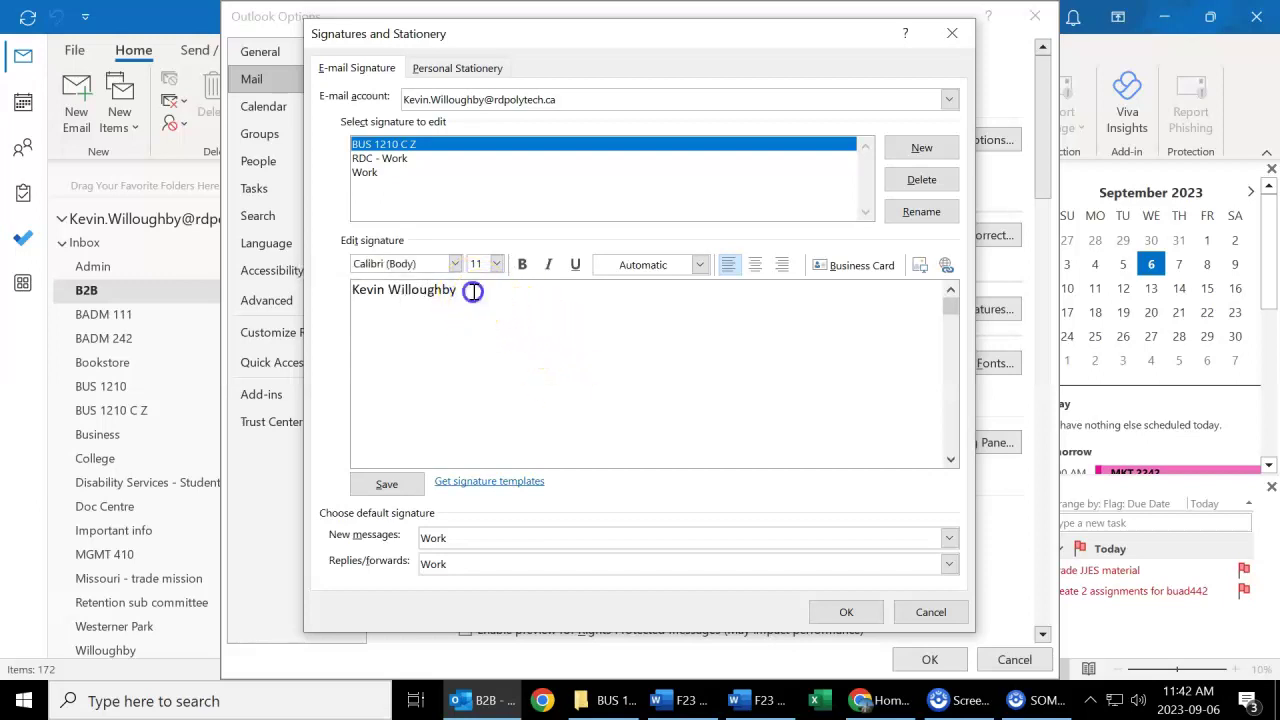
Set the signature's name line to the Adobe Myungjo Std M font and add "Instructor" on the line below.
{"action": "left_click_drag", "start_coordinate": [463, 290], "coordinate": [340, 289]}
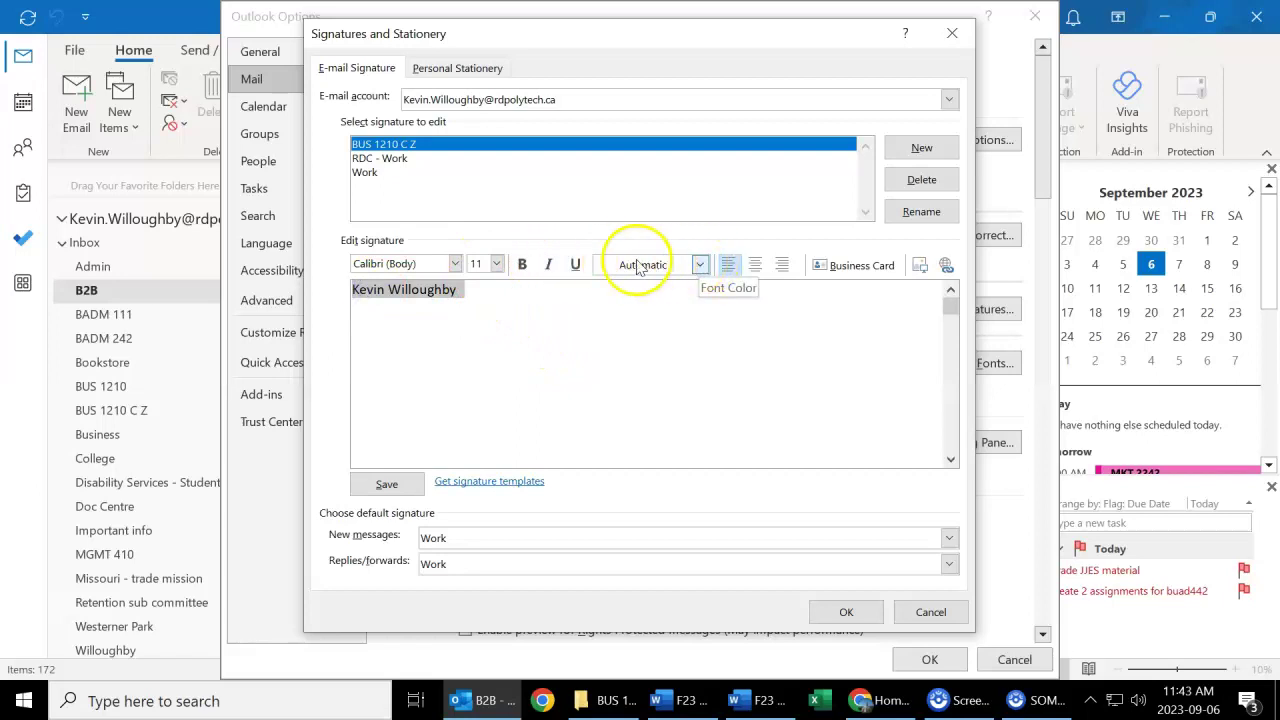
{"action": "left_click", "coordinate": [456, 264]}
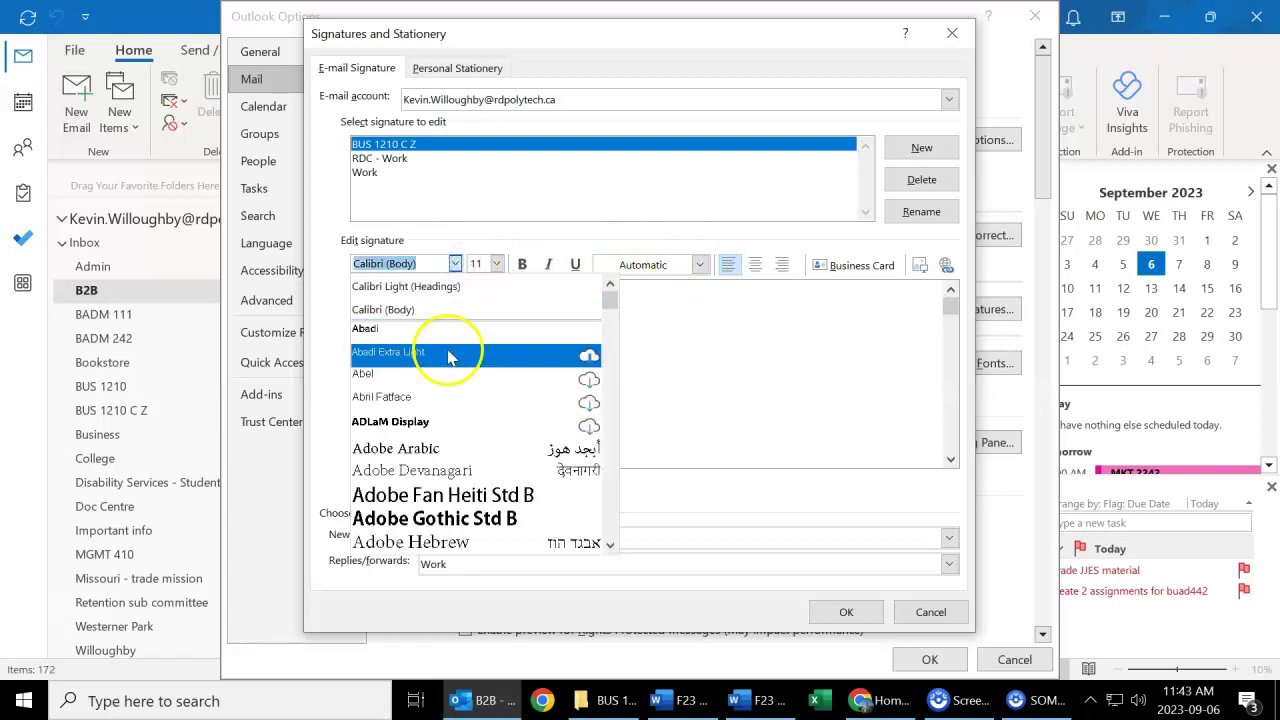
{"action": "scroll", "coordinate": [456, 518], "scroll_direction": "down", "scroll_amount": 2}
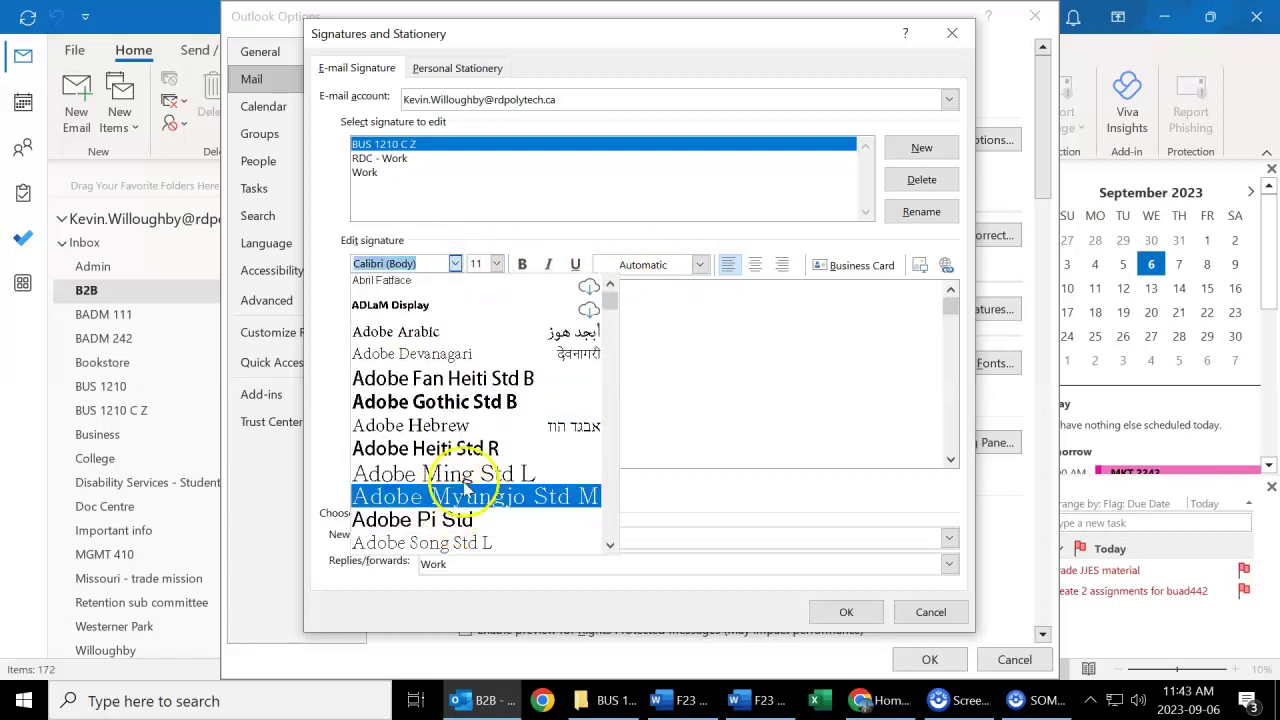
{"action": "left_click", "coordinate": [470, 497]}
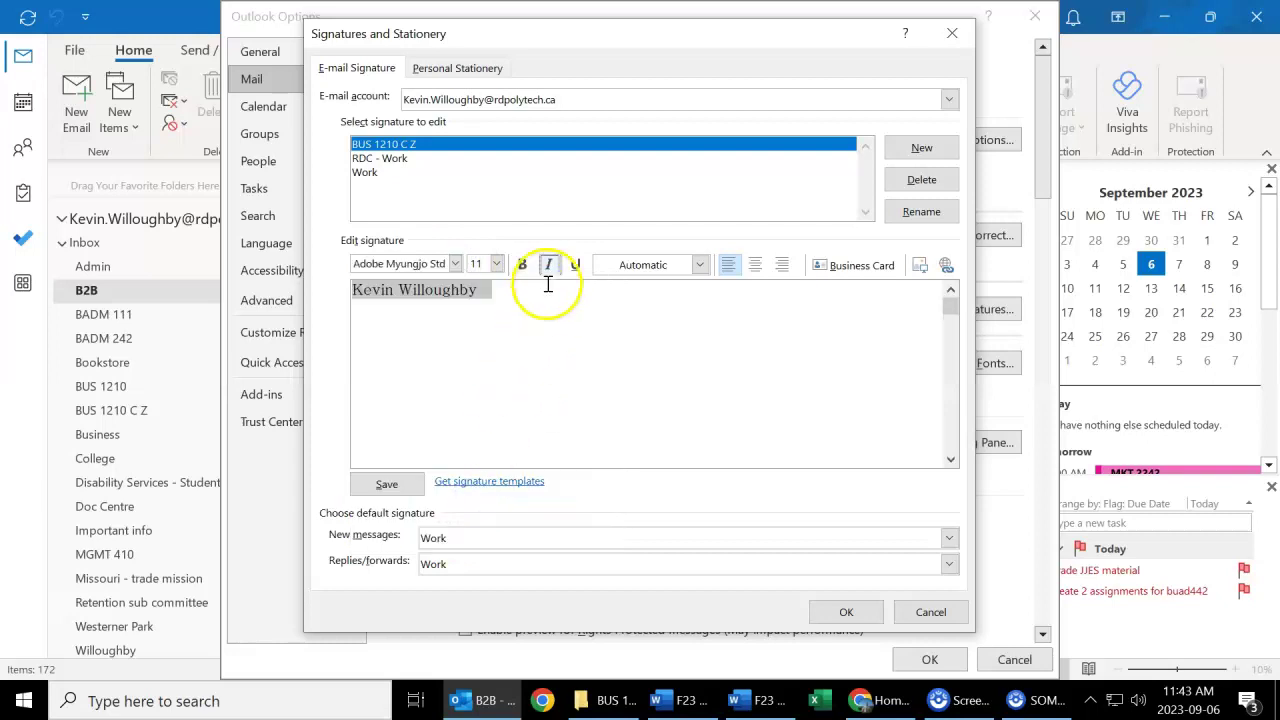
{"action": "left_click", "coordinate": [463, 322]}
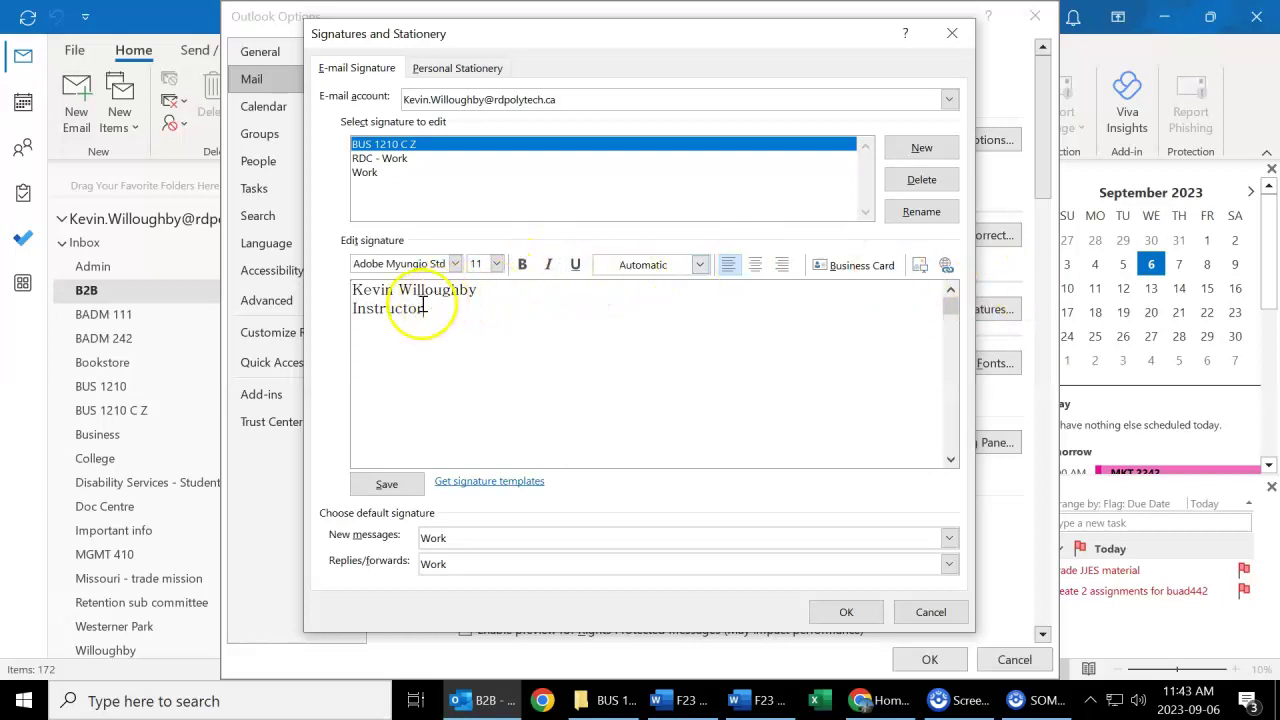
Format the name line of the signature as bold, size 18 and standard green.
{"action": "left_click_drag", "start_coordinate": [478, 290], "coordinate": [353, 289]}
{"action": "left_click", "coordinate": [520, 264]}
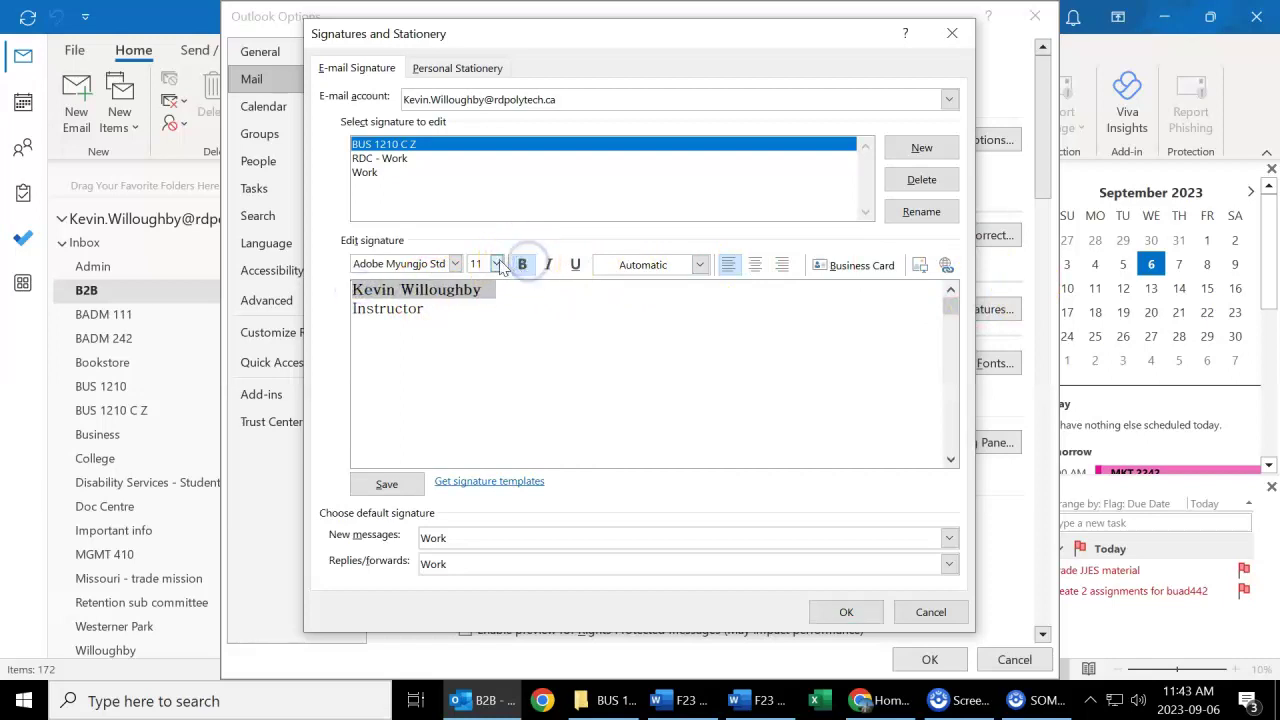
{"action": "left_click", "coordinate": [496, 264]}
{"action": "left_click", "coordinate": [474, 380]}
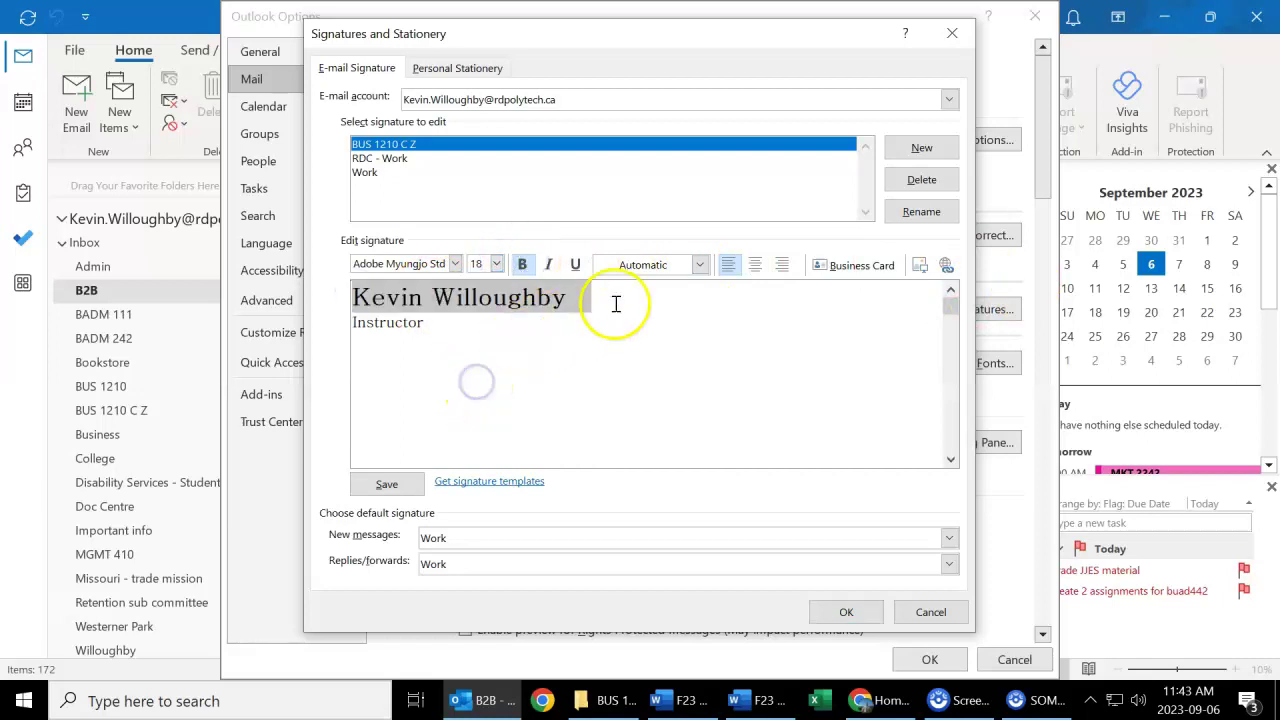
{"action": "left_click", "coordinate": [699, 265]}
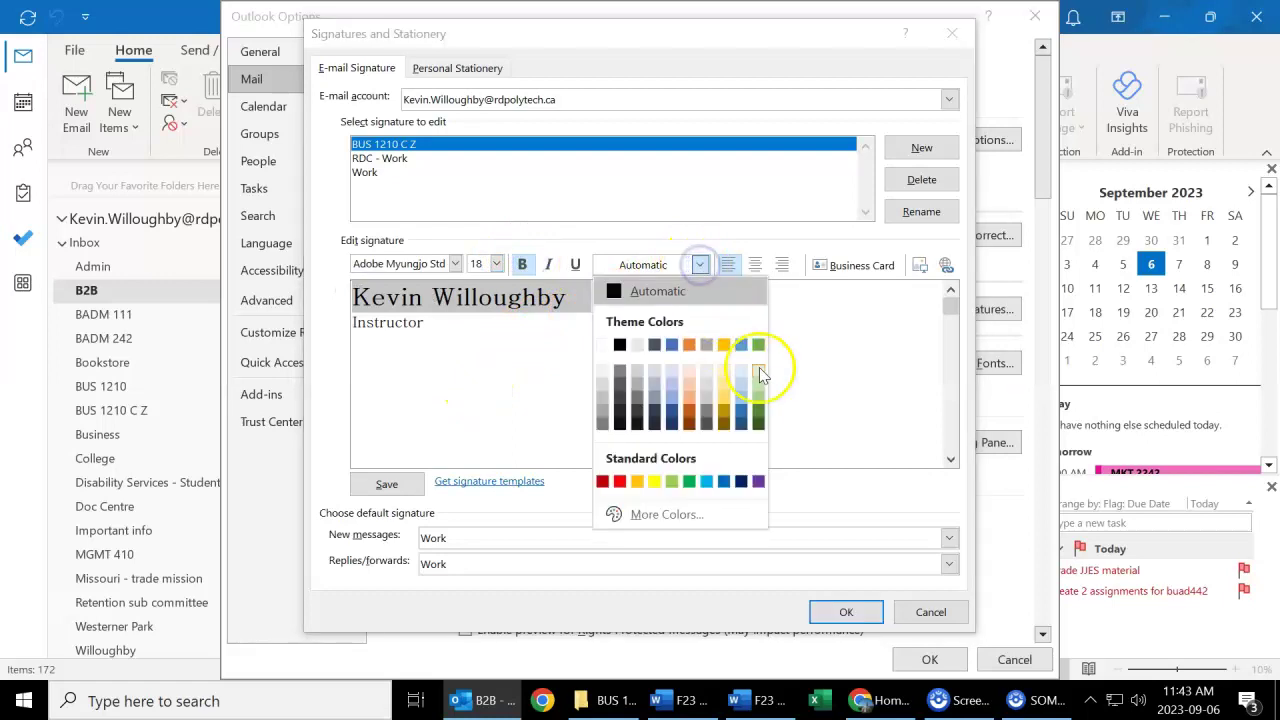
{"action": "left_click", "coordinate": [689, 482]}
{"action": "left_click", "coordinate": [537, 357]}
{"action": "left_click_drag", "start_coordinate": [597, 294], "coordinate": [373, 298]}
{"action": "left_click", "coordinate": [482, 343]}
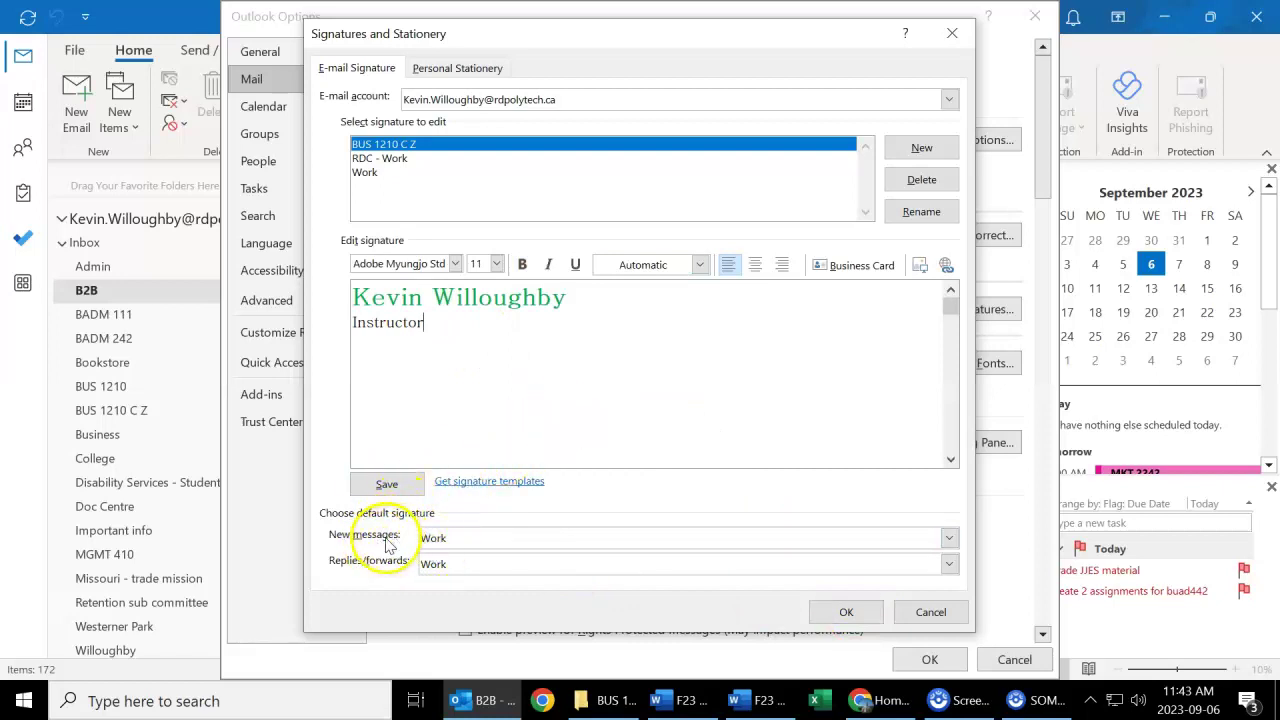
Look through the default signature choices for new messages and for replies and forwards.
{"action": "left_click", "coordinate": [473, 539]}
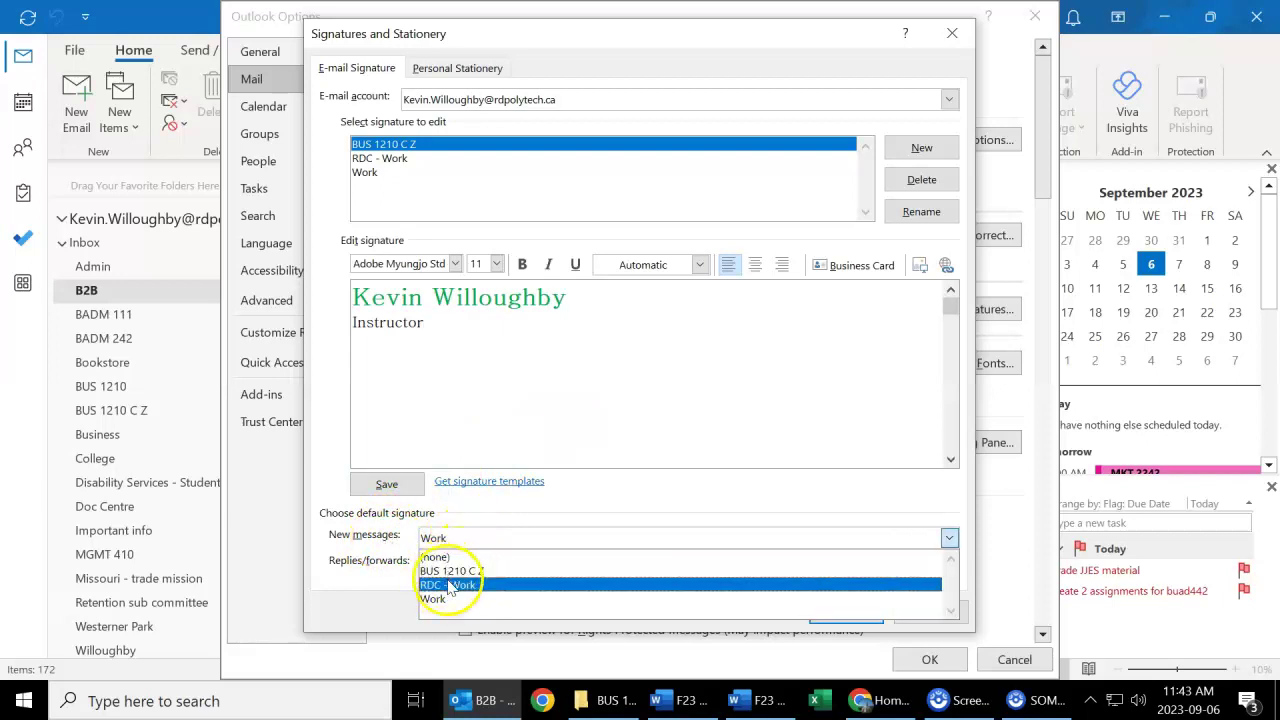
{"action": "left_click", "coordinate": [371, 562]}
{"action": "left_click", "coordinate": [468, 565]}
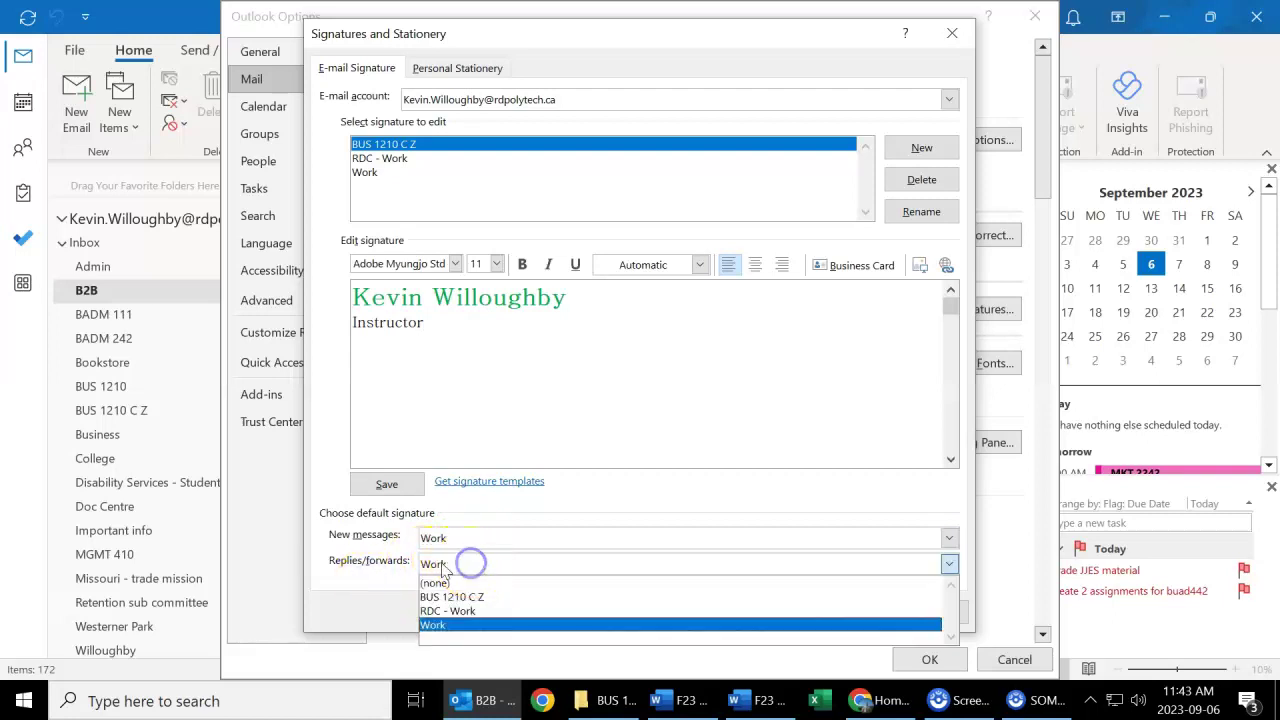
{"action": "left_click", "coordinate": [362, 562]}
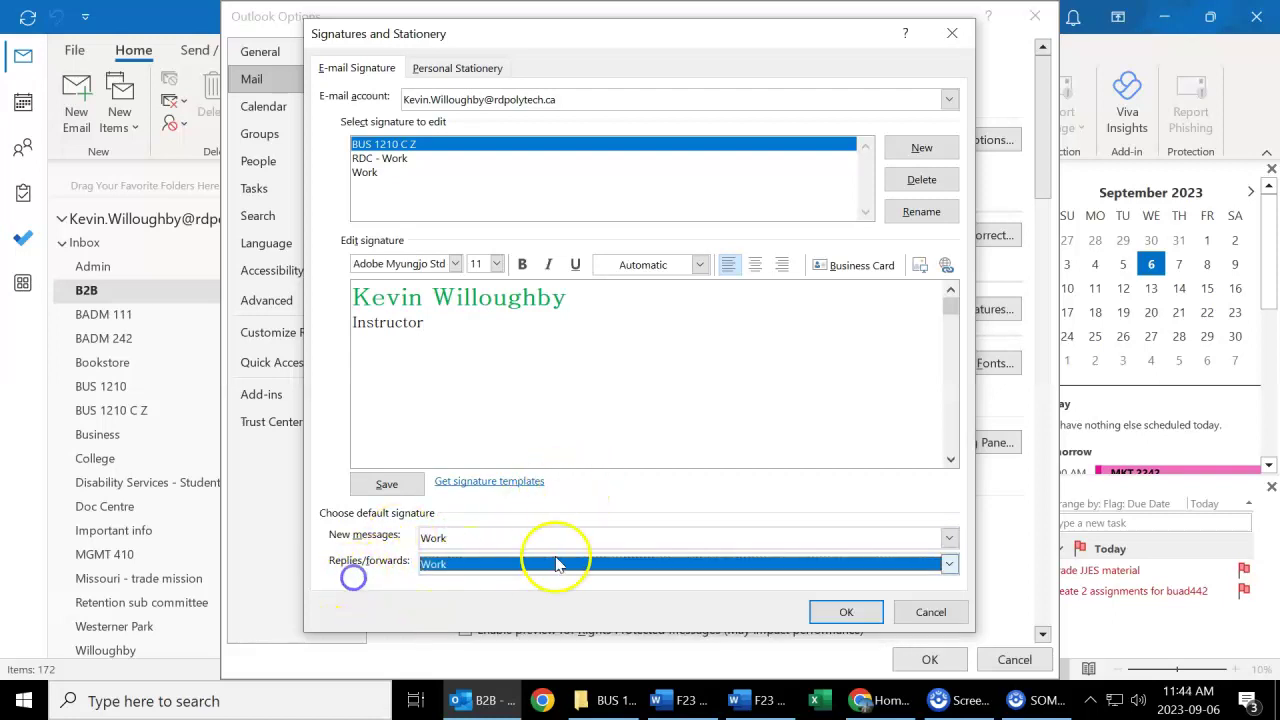
Save the new signature, closing the Outlook options, and switch back to the Word checklist.
{"action": "left_click", "coordinate": [848, 612]}
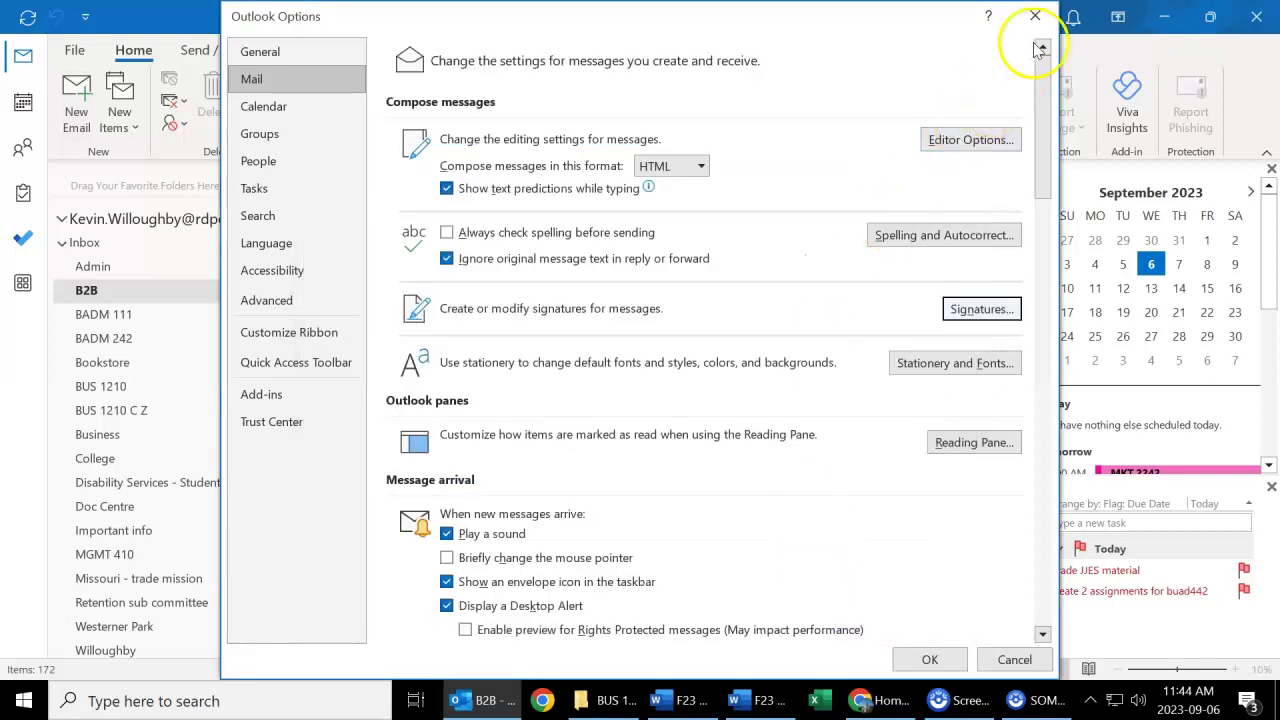
{"action": "left_click", "coordinate": [1036, 17]}
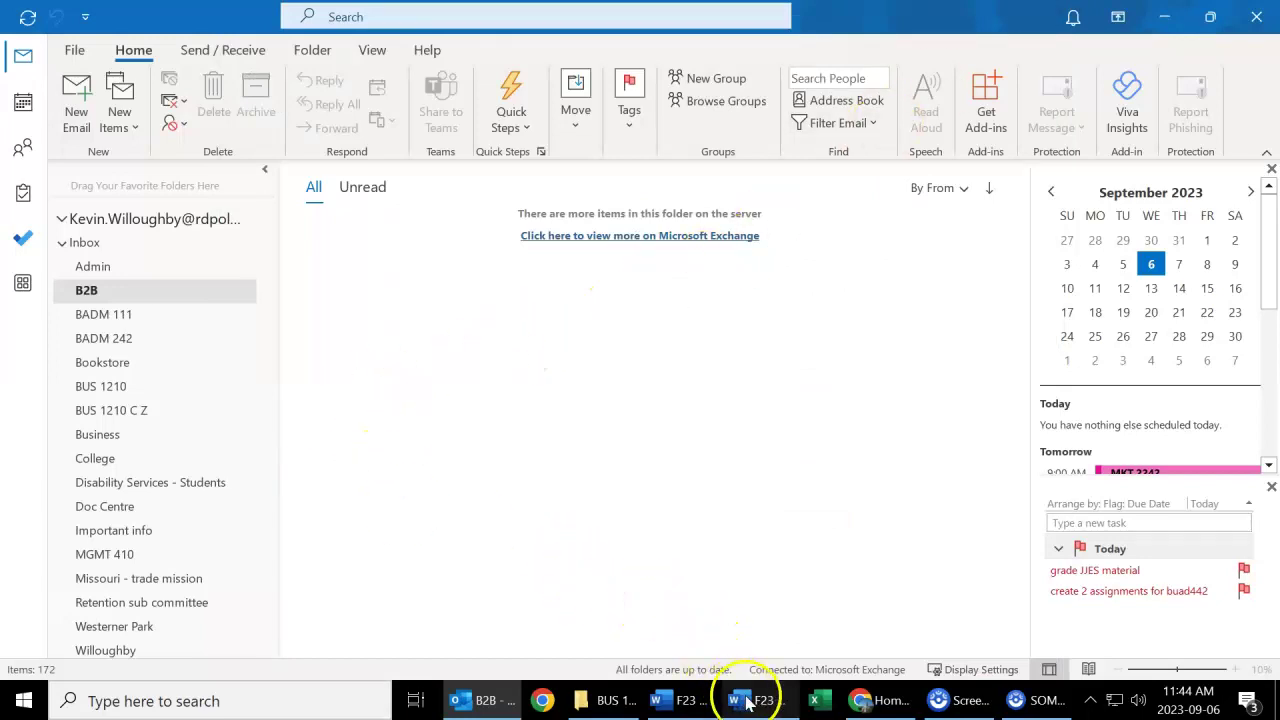
{"action": "left_click", "coordinate": [686, 701]}
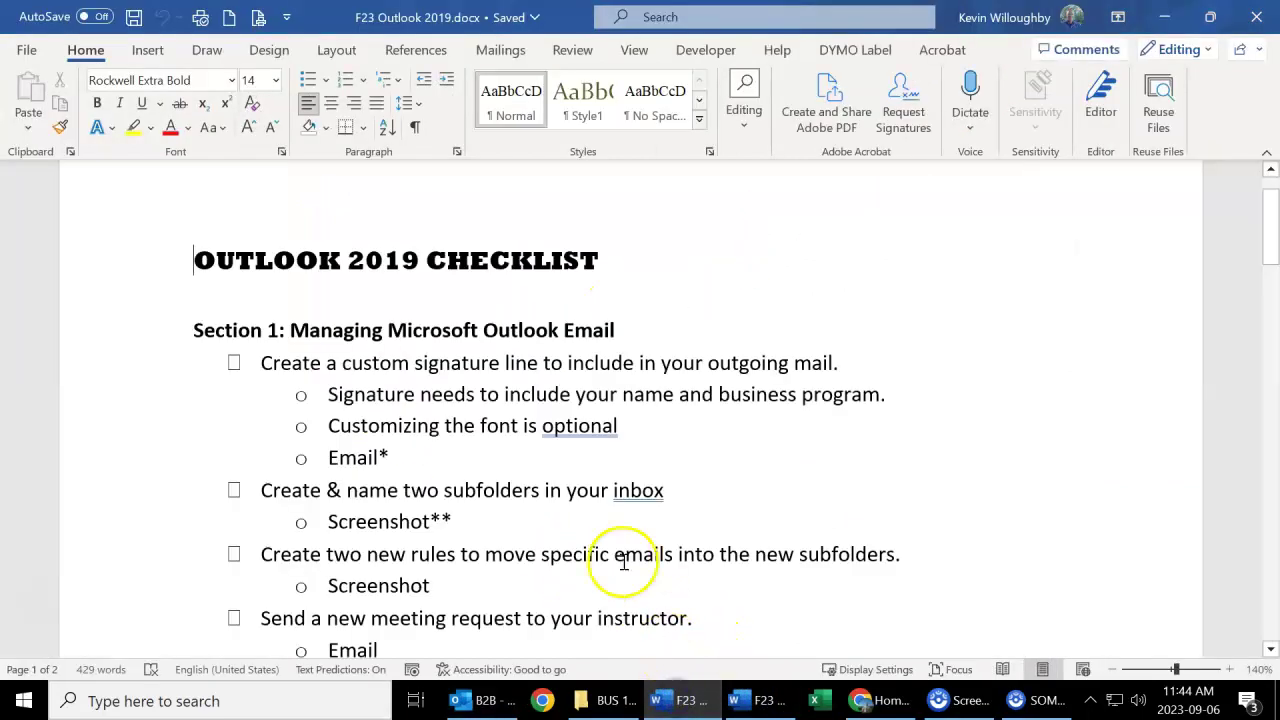
Read the email tasks in the checklist, switch to Outlook and view the Inbox and its B2B subfolder.
{"action": "scroll", "coordinate": [410, 498], "scroll_direction": "down", "scroll_amount": 2}
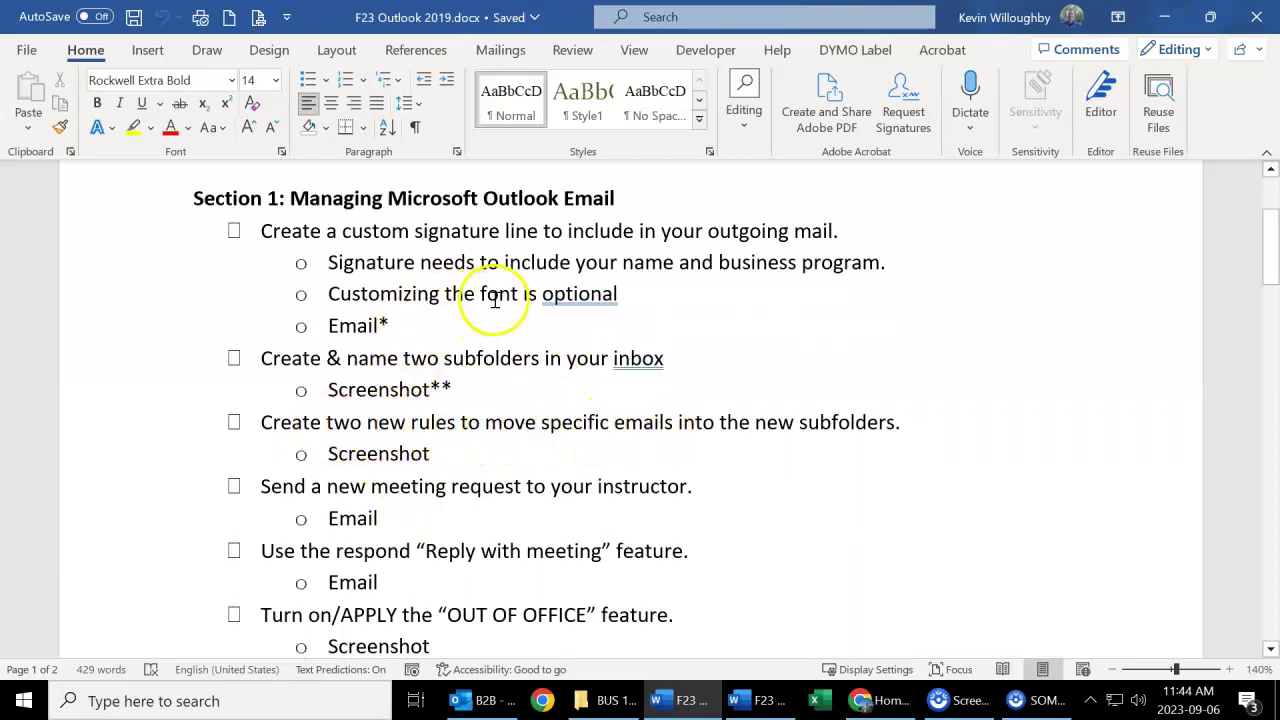
{"action": "left_click", "coordinate": [1162, 20]}
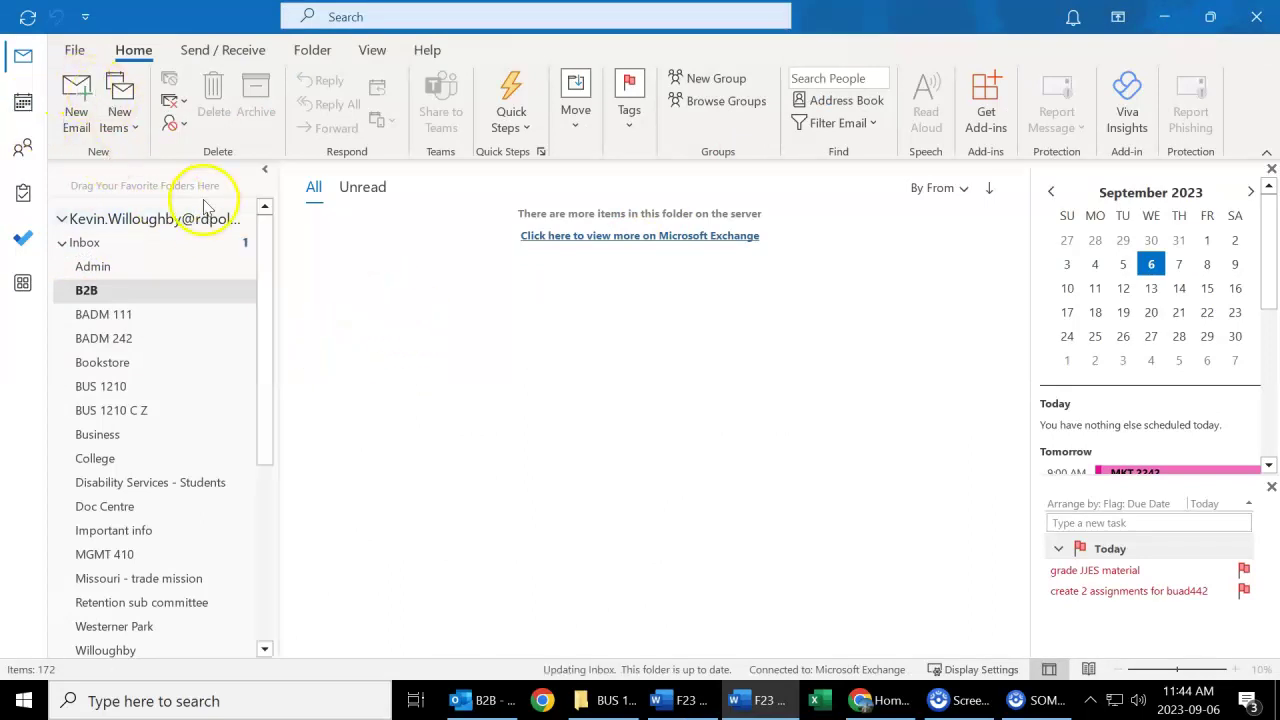
{"action": "left_click", "coordinate": [86, 243]}
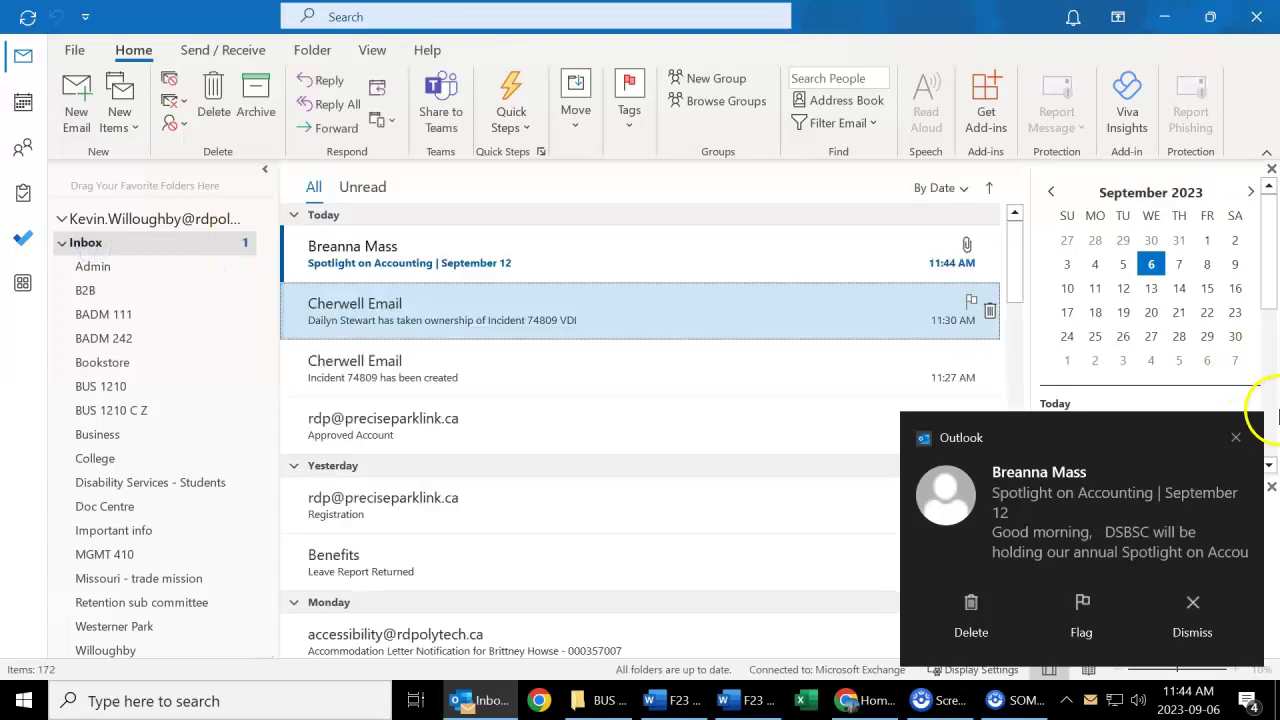
{"action": "left_click", "coordinate": [1236, 437]}
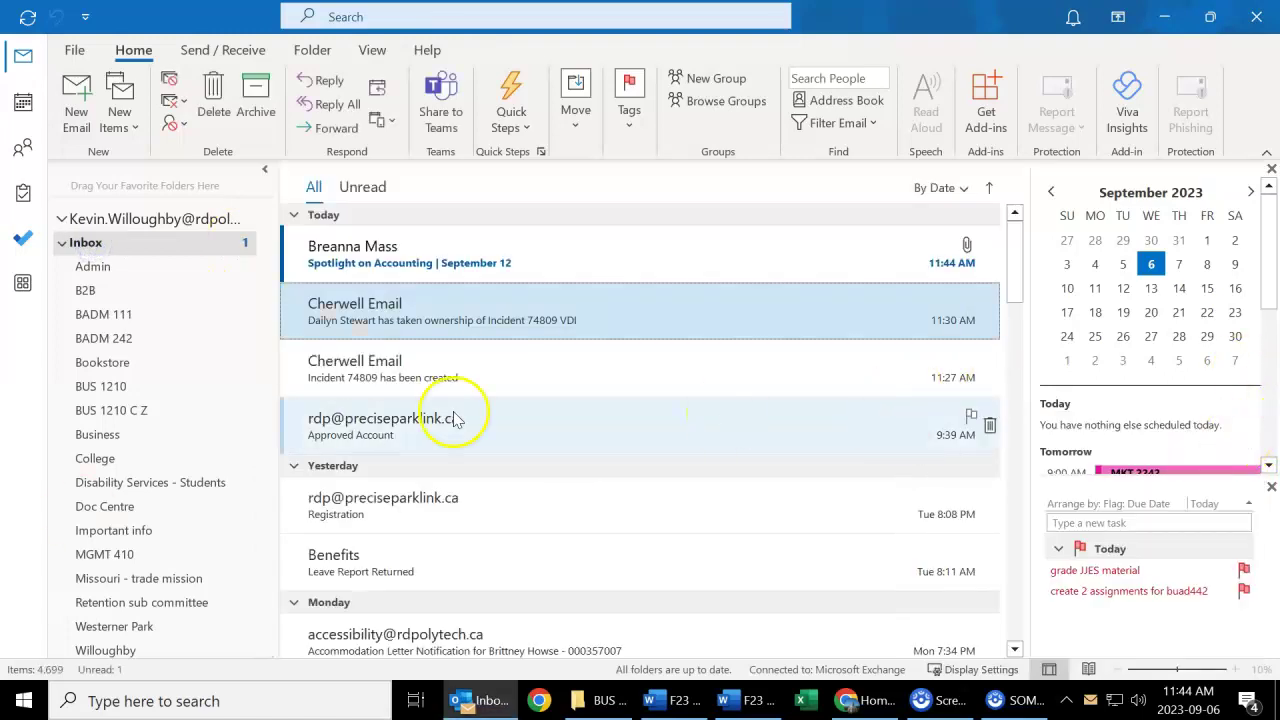
{"action": "left_click", "coordinate": [78, 291]}
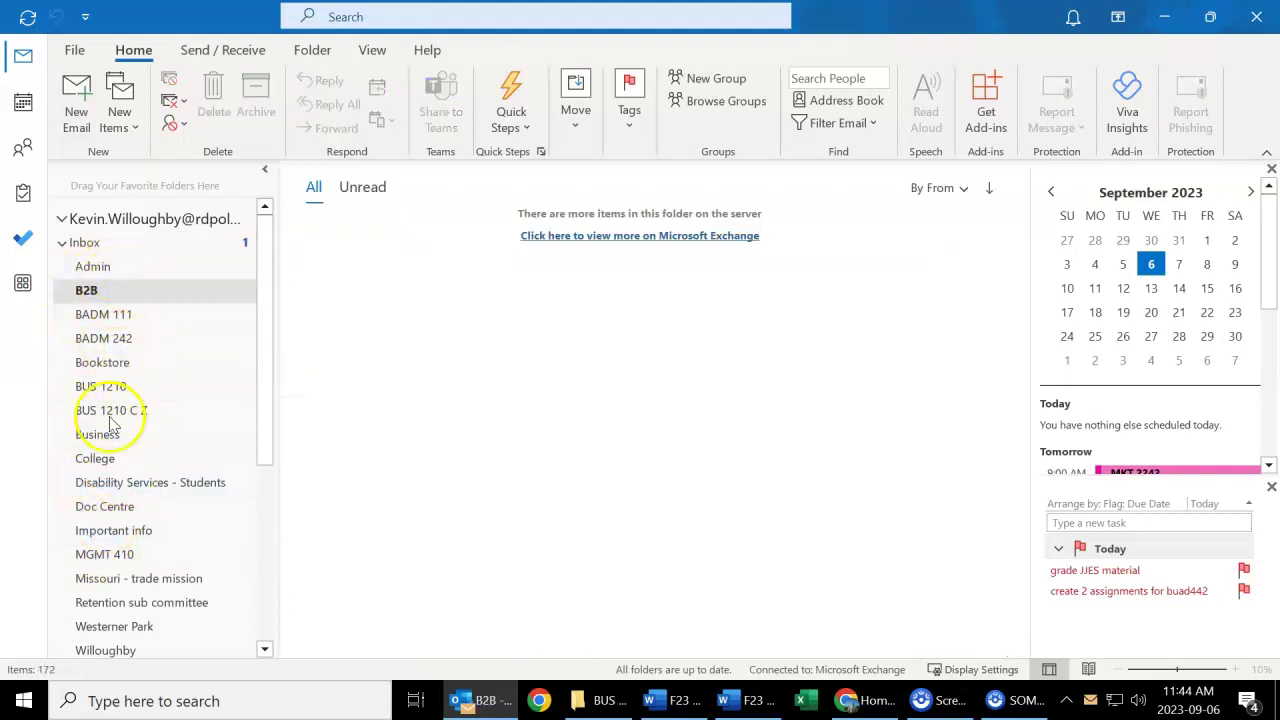
Create a subfolder named "Example 1" in the Inbox.
{"action": "left_click", "coordinate": [90, 246]}
{"action": "right_click", "coordinate": [90, 246]}
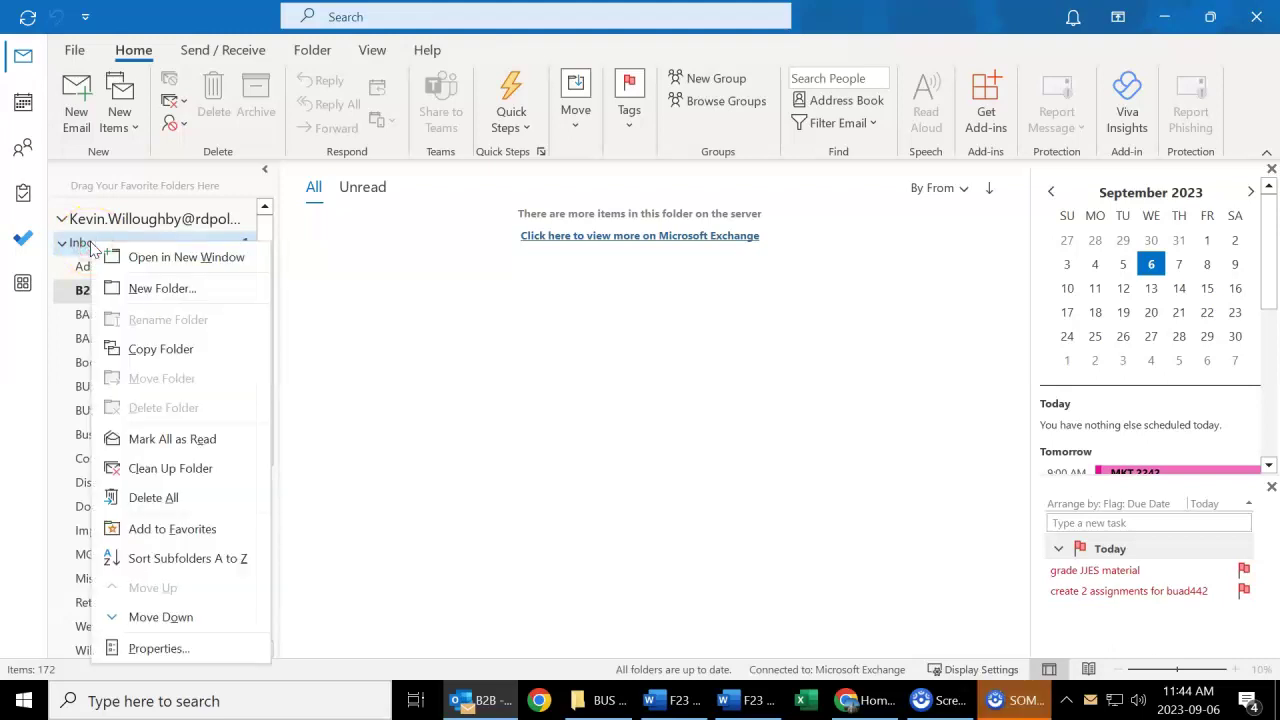
{"action": "left_click", "coordinate": [112, 288]}
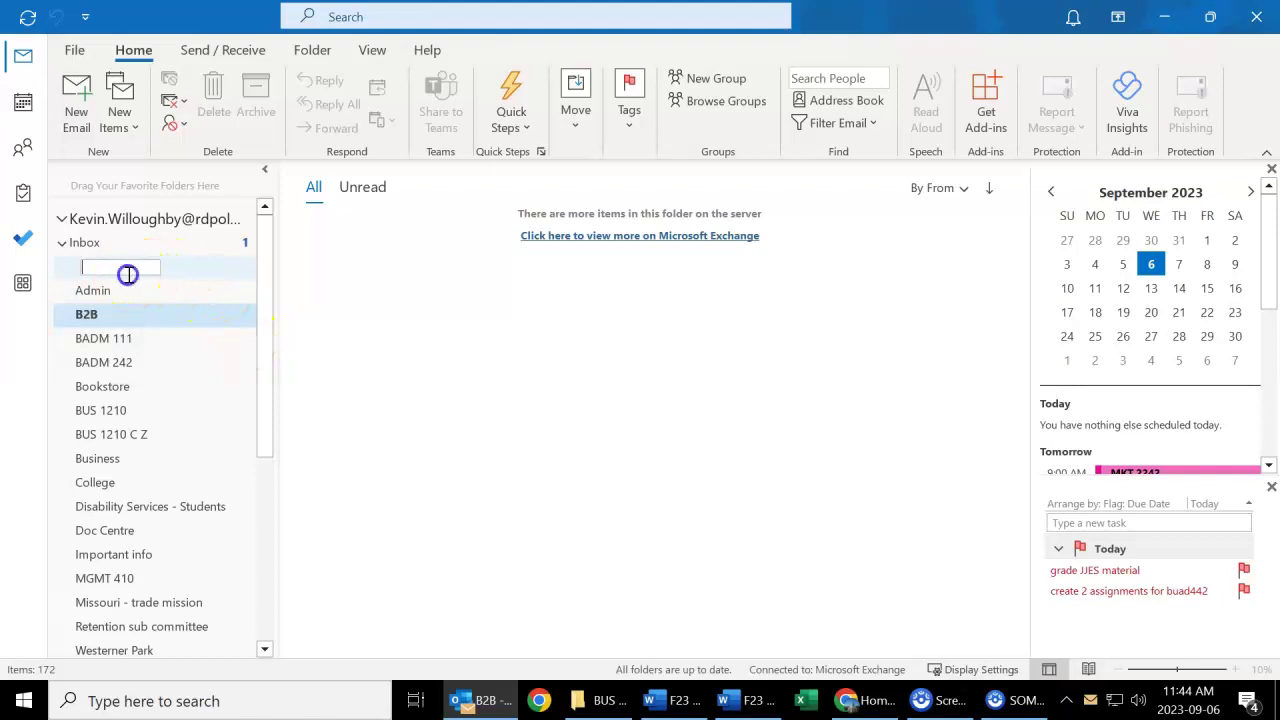
{"action": "type", "text": "Example"}
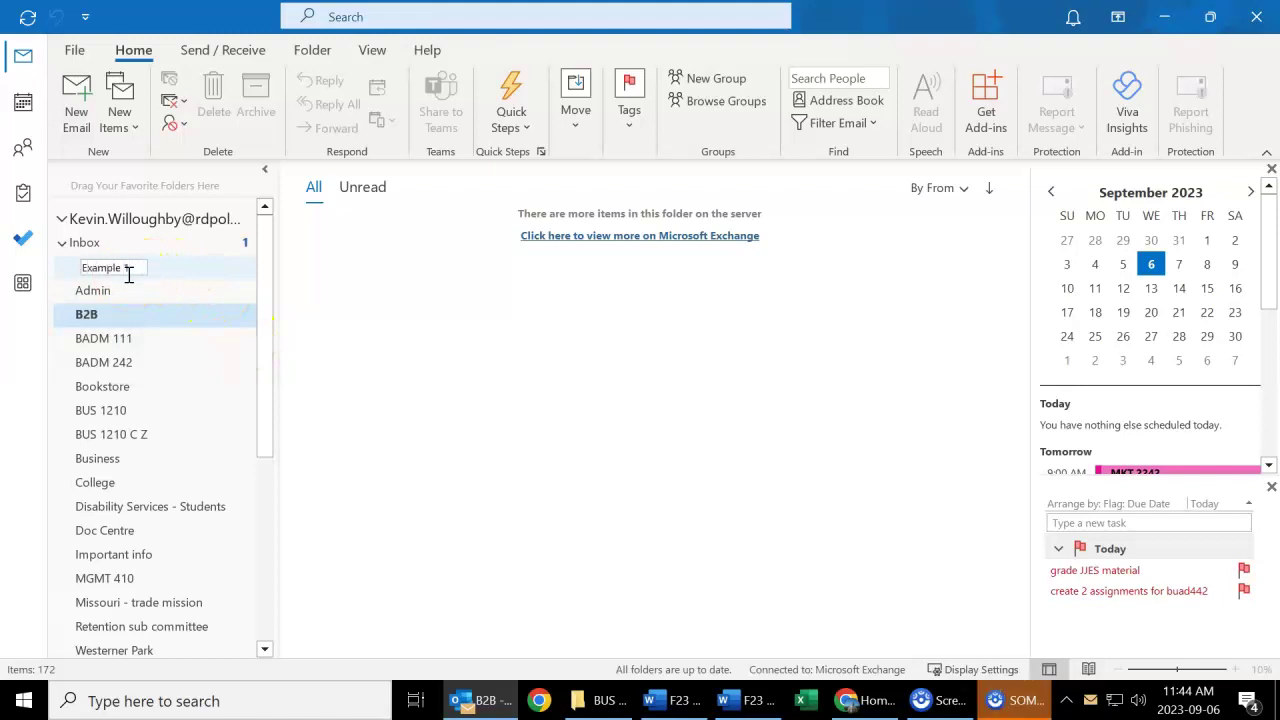
{"action": "type", "text": " 1"}
{"action": "key", "text": "Return"}
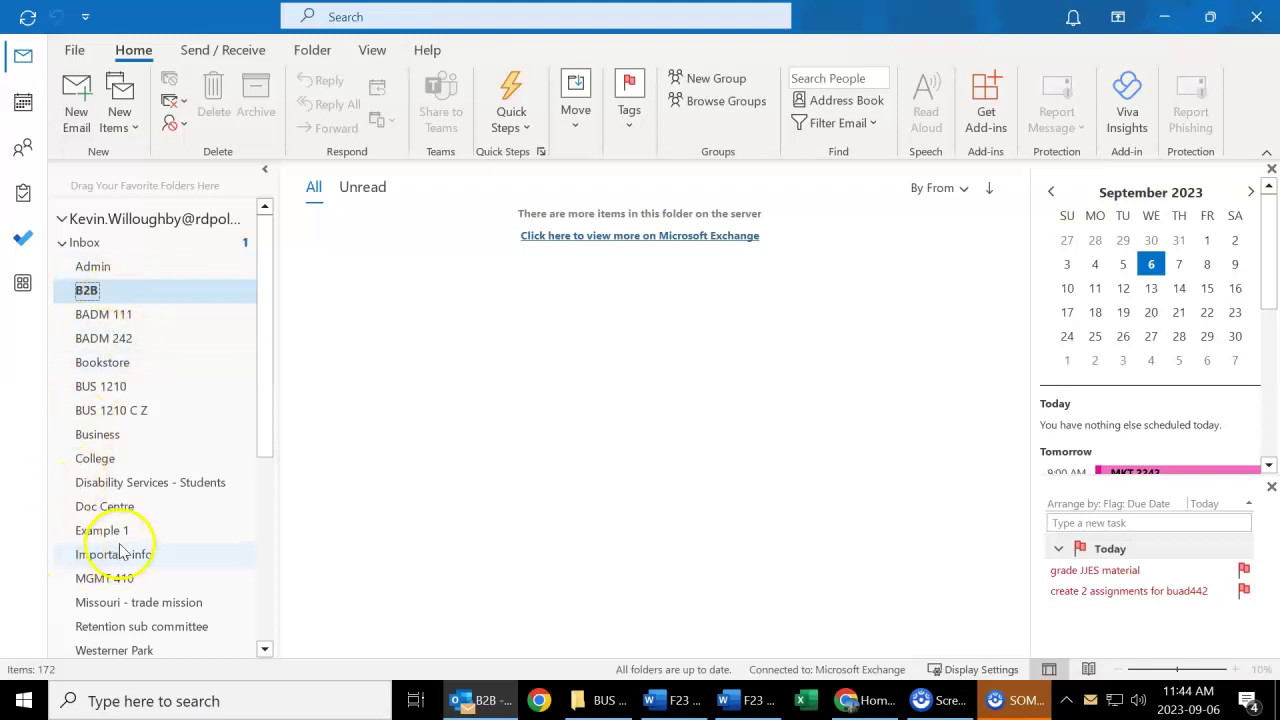
Create a second Inbox subfolder named "Example 2".
{"action": "right_click", "coordinate": [106, 245]}
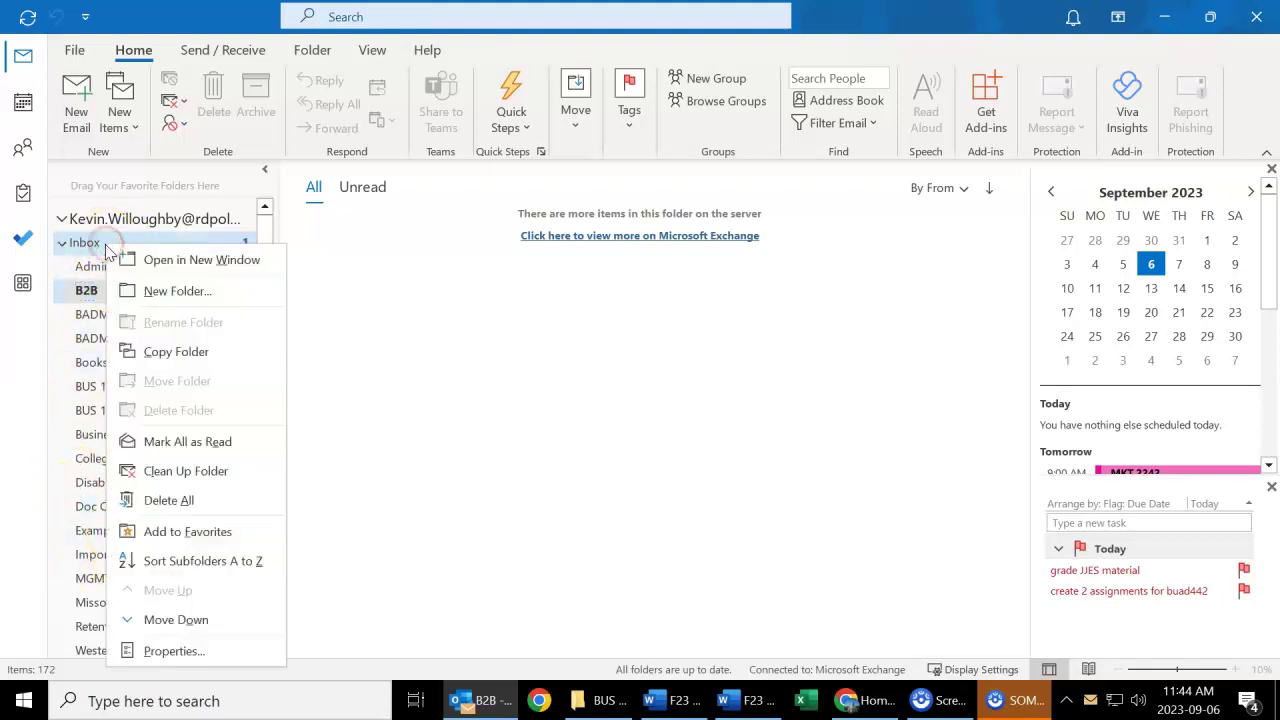
{"action": "left_click", "coordinate": [165, 291]}
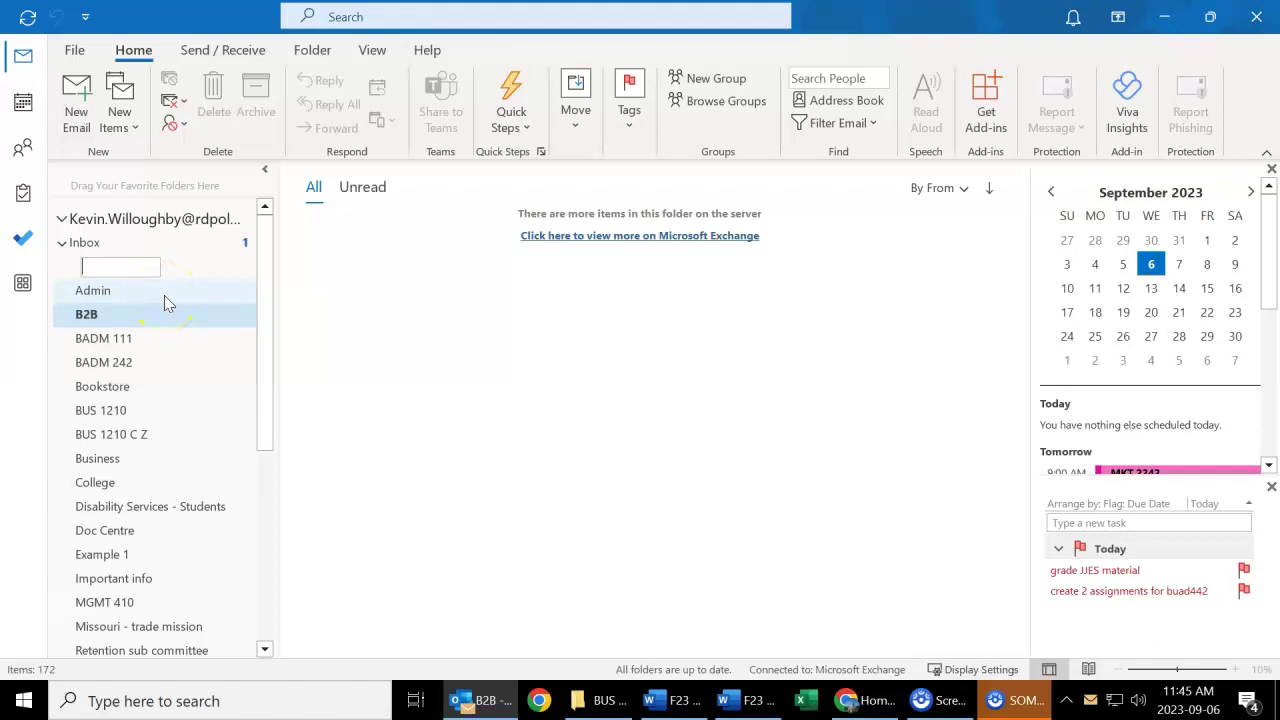
{"action": "type", "text": "Example 2"}
{"action": "key", "text": "Return"}
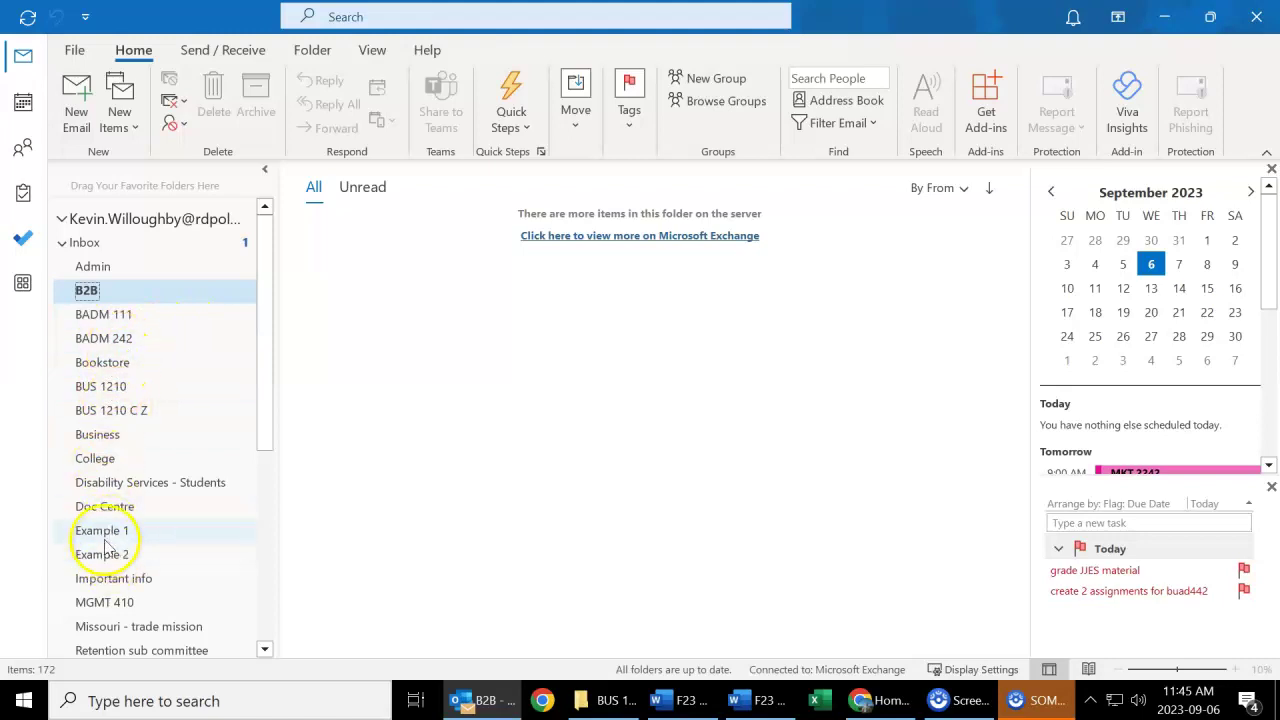
Look through the messages in the Inbox and compare them with the contents of the B2B subfolder.
{"action": "left_click", "coordinate": [90, 242]}
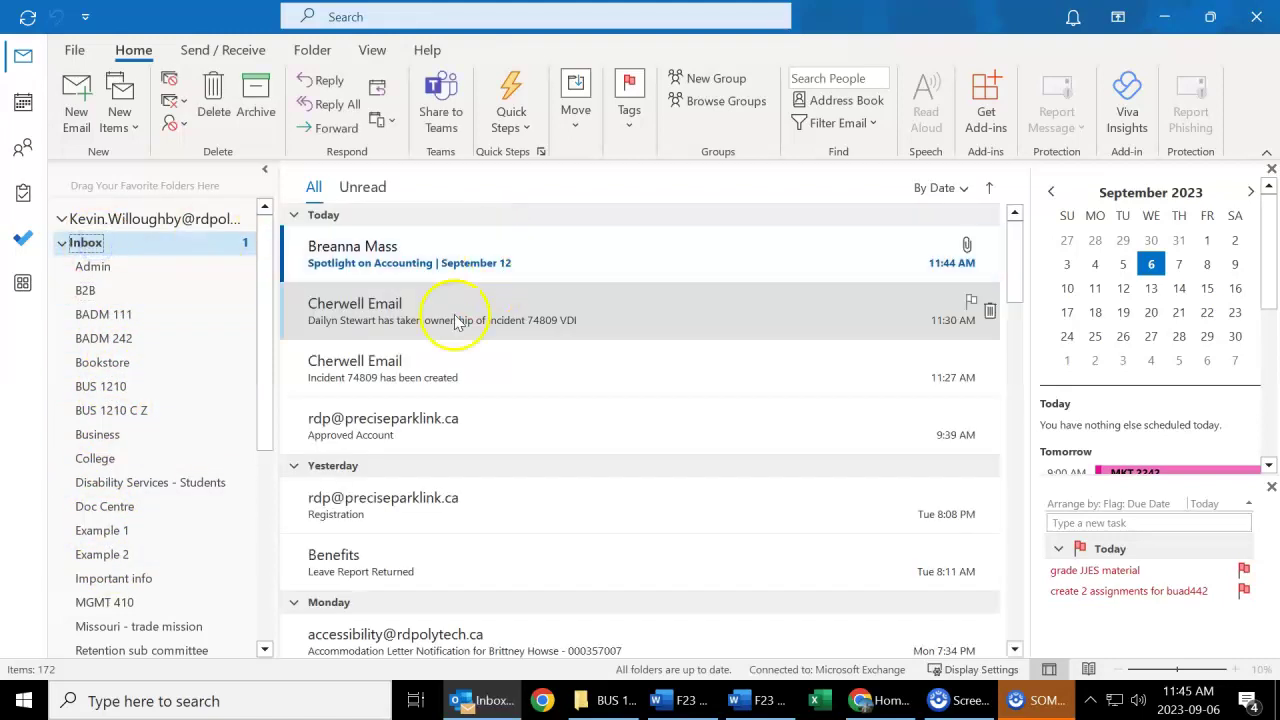
{"action": "scroll", "coordinate": [440, 360], "scroll_direction": "down", "scroll_amount": 5}
{"action": "scroll", "coordinate": [350, 415], "scroll_direction": "up", "scroll_amount": 5}
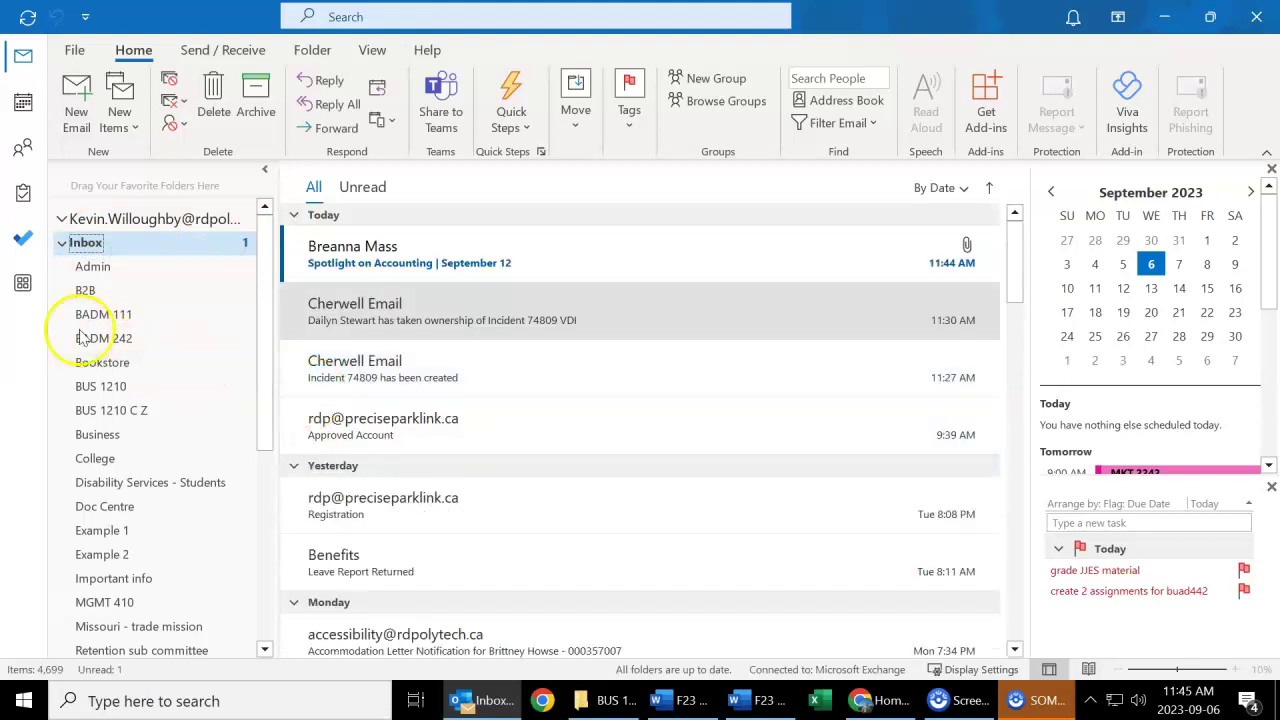
{"action": "left_click", "coordinate": [85, 290]}
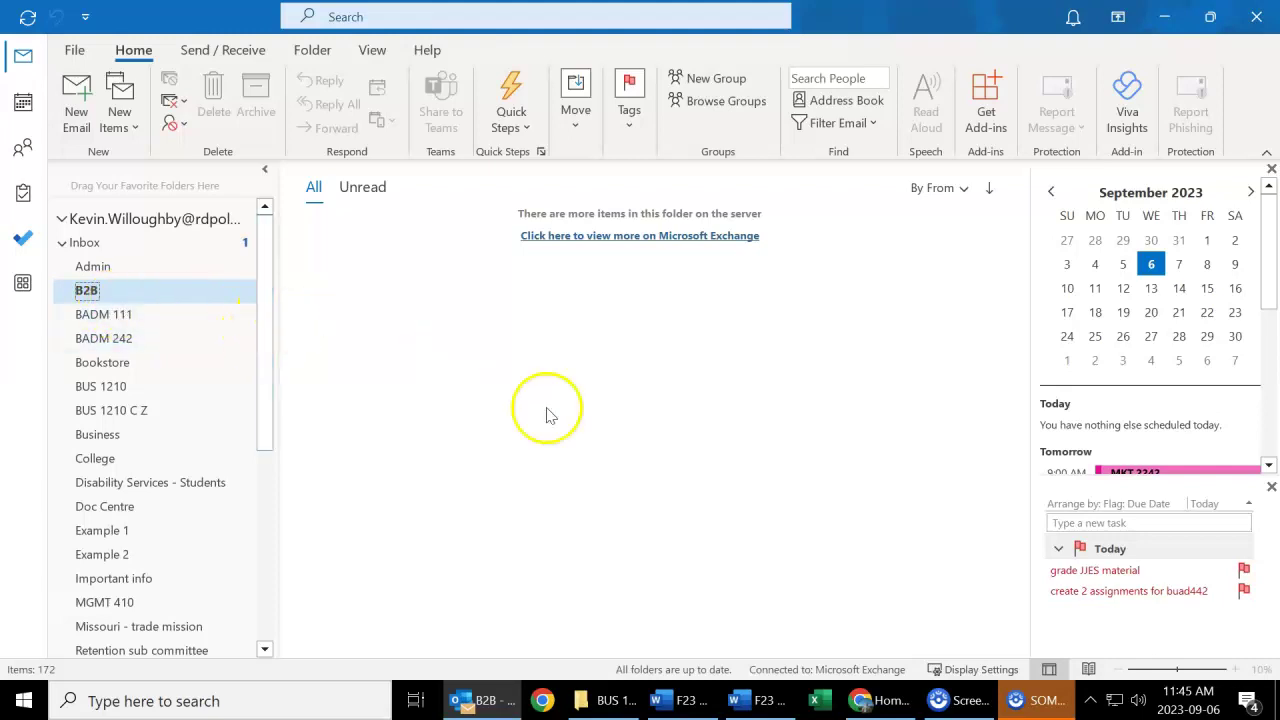
Switch to the Word checklist to check the next email task and return to Outlook.
{"action": "left_click", "coordinate": [963, 705]}
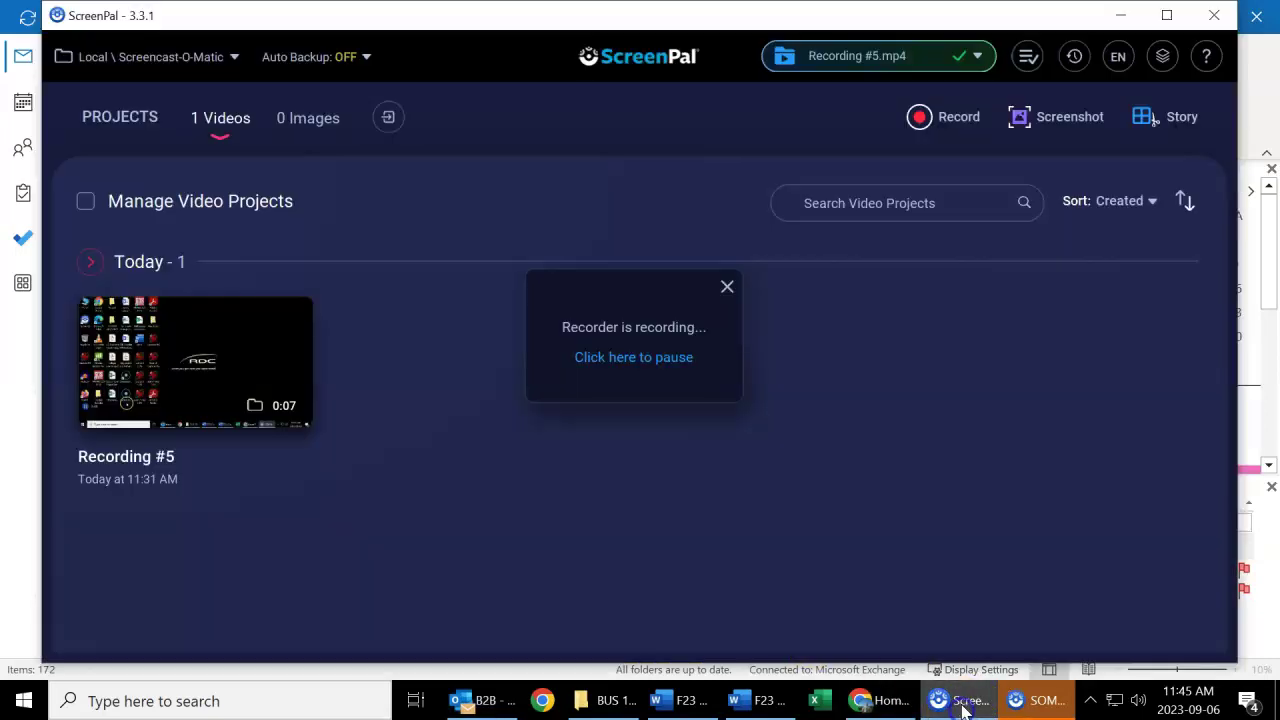
{"action": "left_click", "coordinate": [1025, 700]}
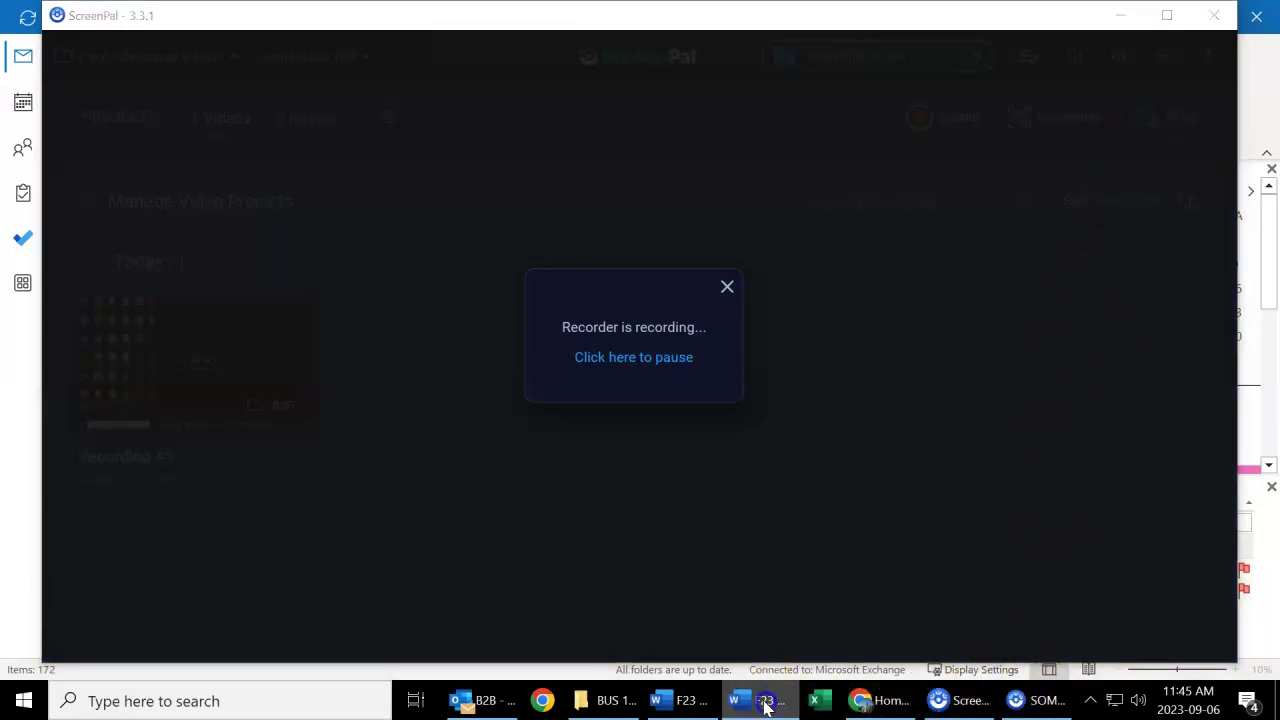
{"action": "left_click", "coordinate": [672, 703]}
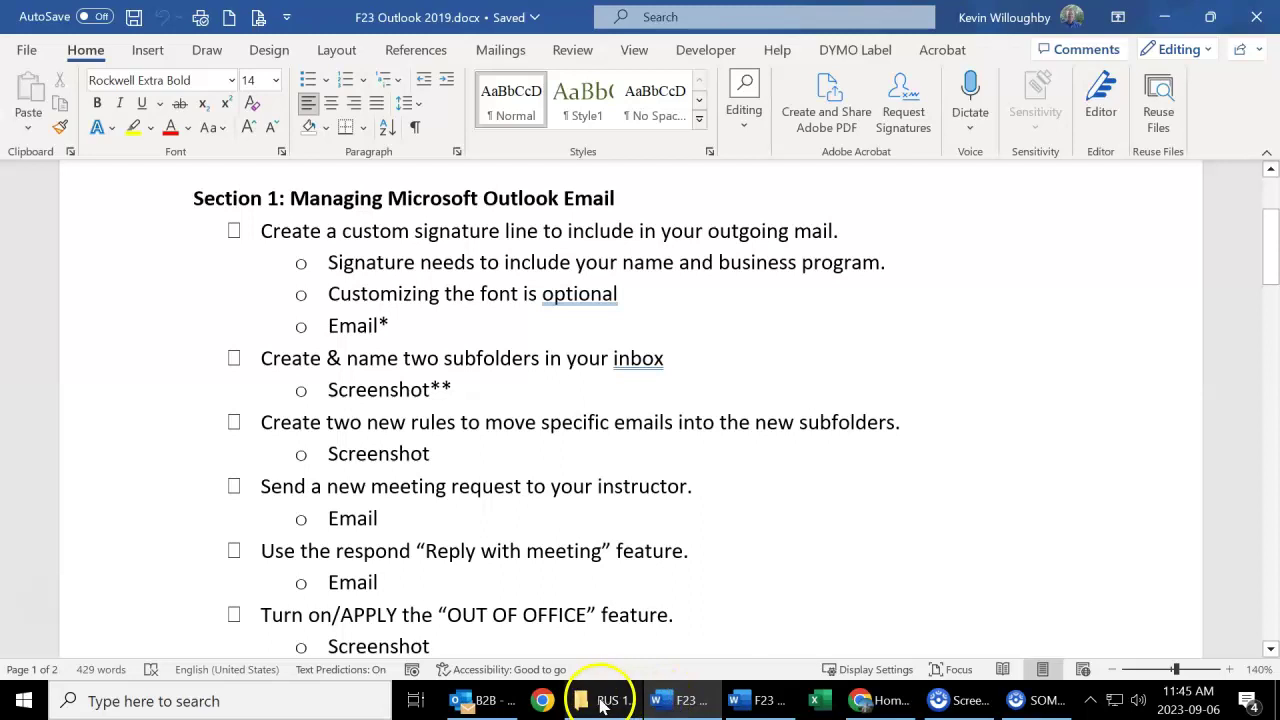
{"action": "left_click", "coordinate": [474, 702]}
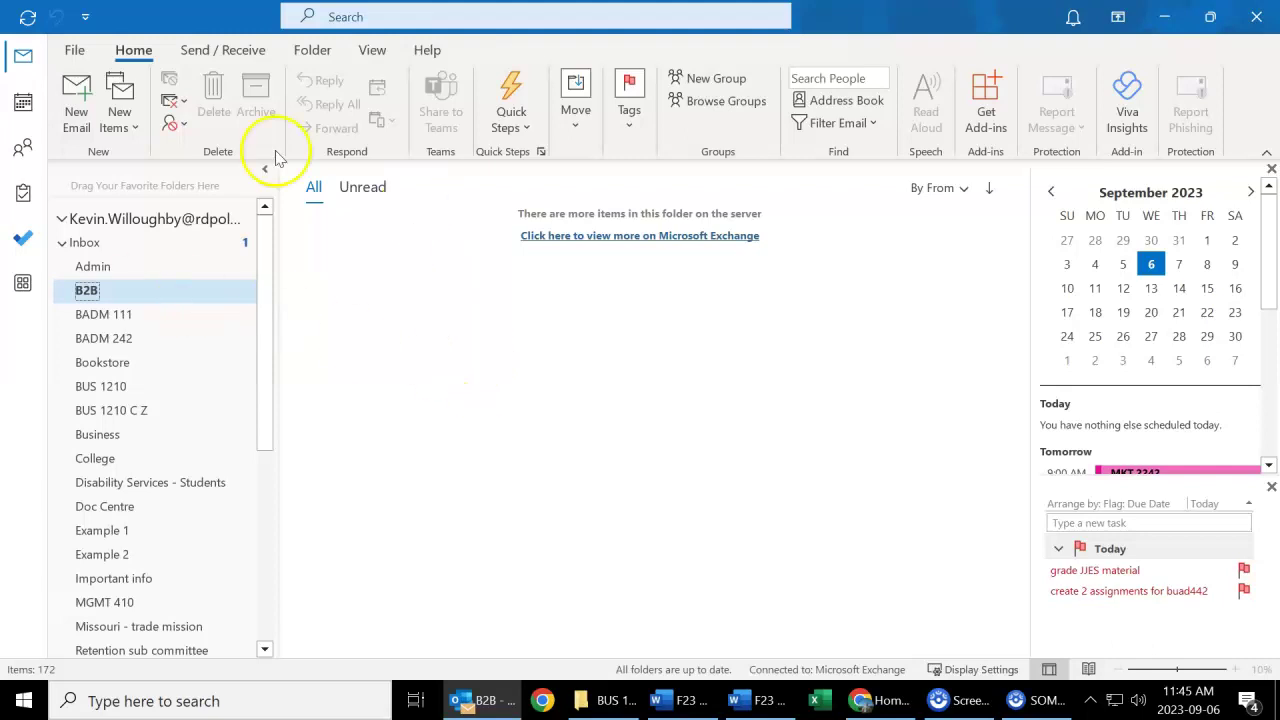
{"action": "left_click", "coordinate": [75, 49]}
{"action": "left_click", "coordinate": [27, 58]}
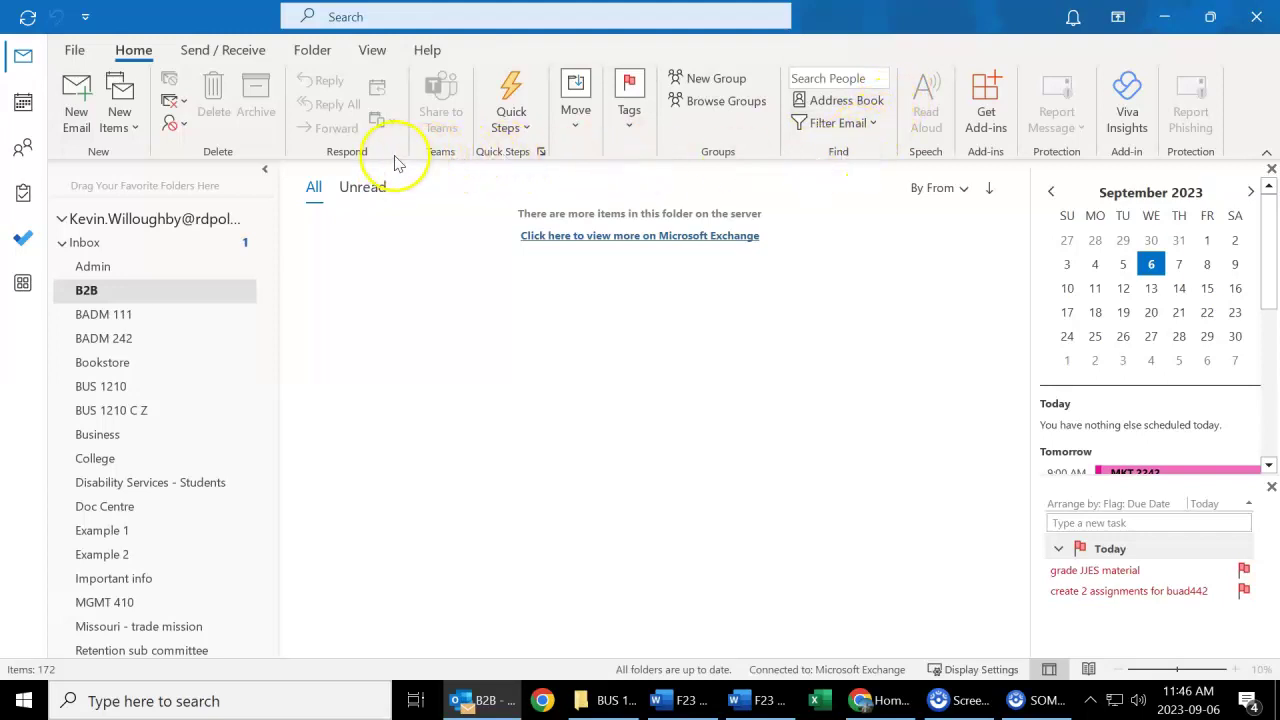
{"action": "left_click_drag", "start_coordinate": [199, 28], "coordinate": [395, 173]}
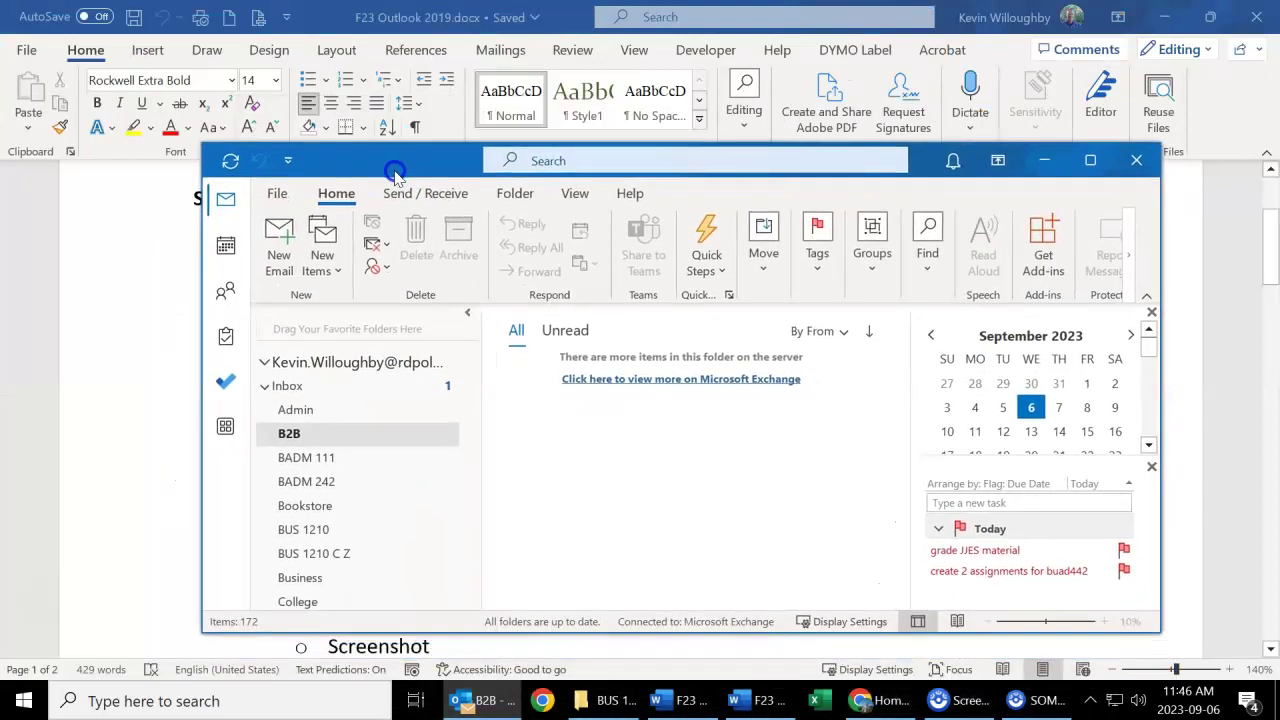
{"action": "double_click", "coordinate": [444, 170]}
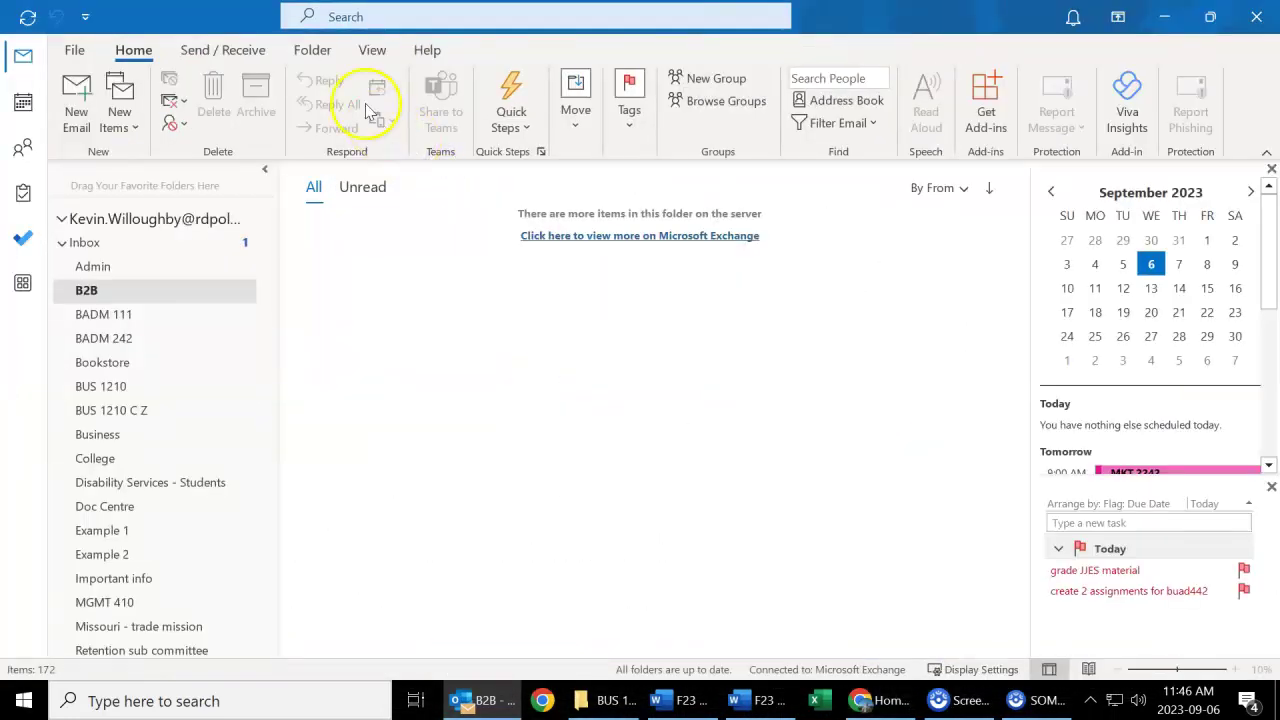
{"action": "left_click", "coordinate": [316, 52]}
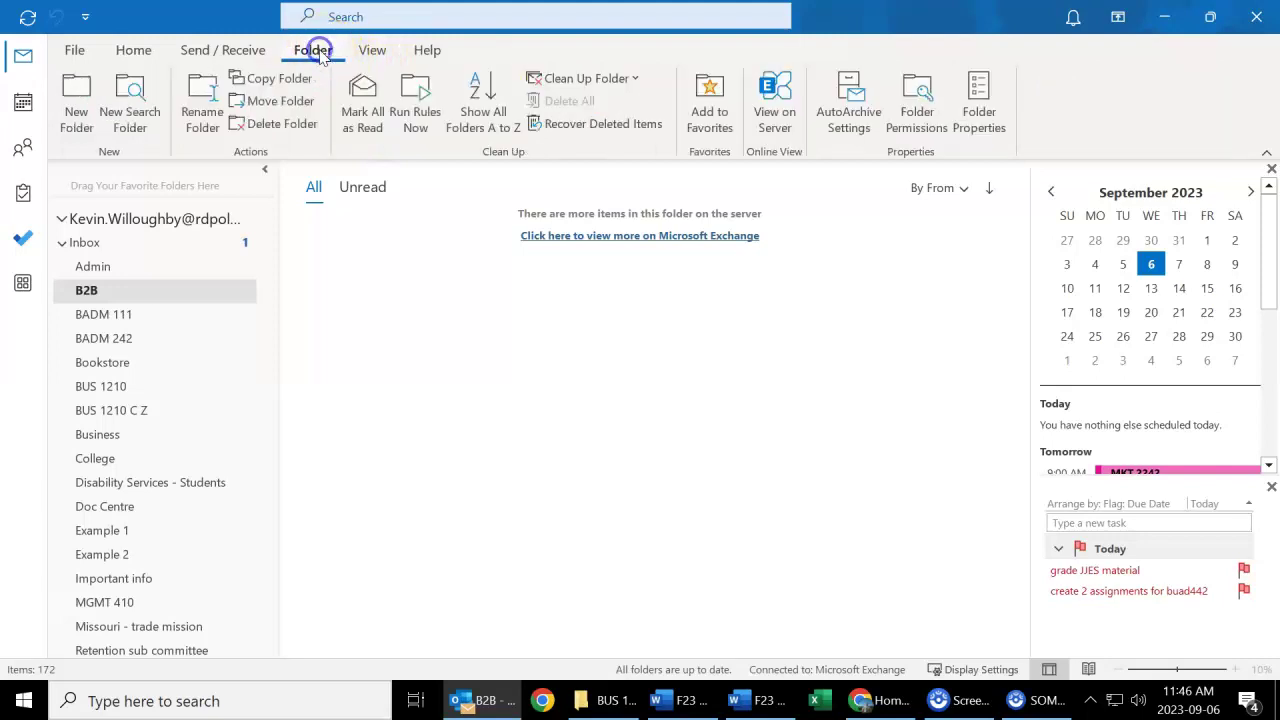
{"action": "left_click", "coordinate": [233, 50]}
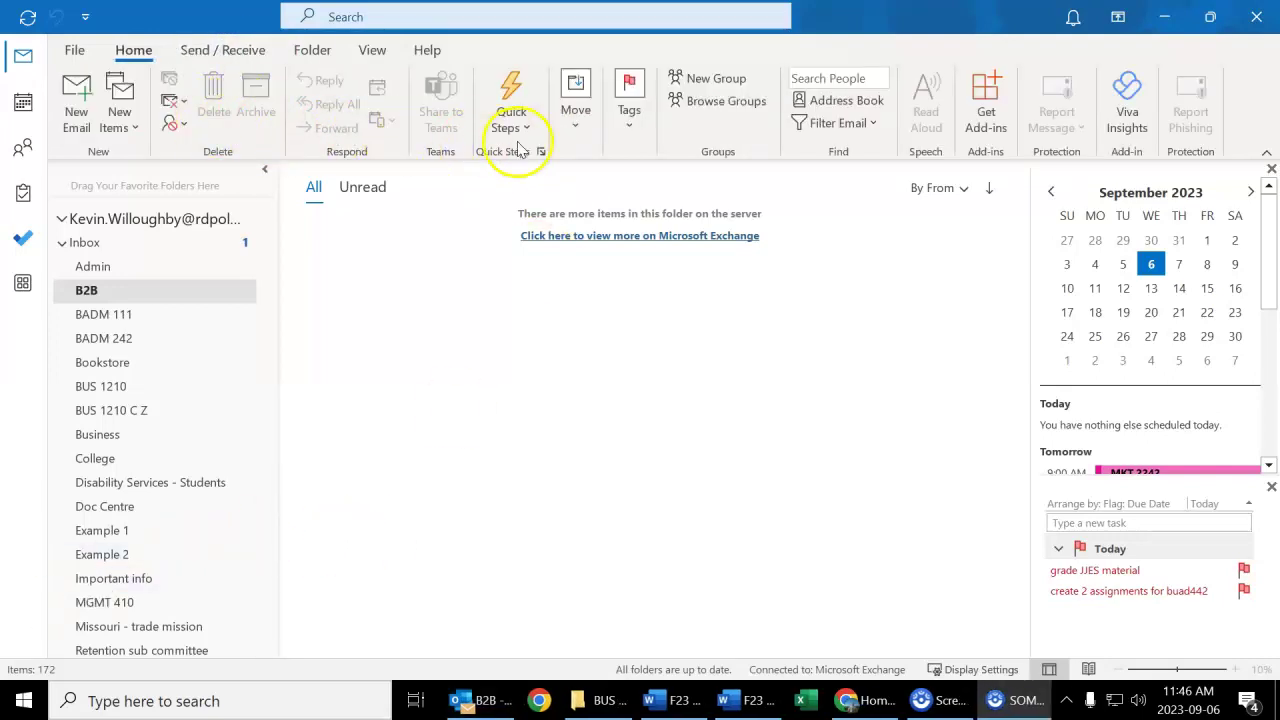
Start a new email rule from the "Move messages from someone to a folder" template and continue to its conditions.
{"action": "left_click", "coordinate": [575, 128]}
{"action": "left_click", "coordinate": [575, 128]}
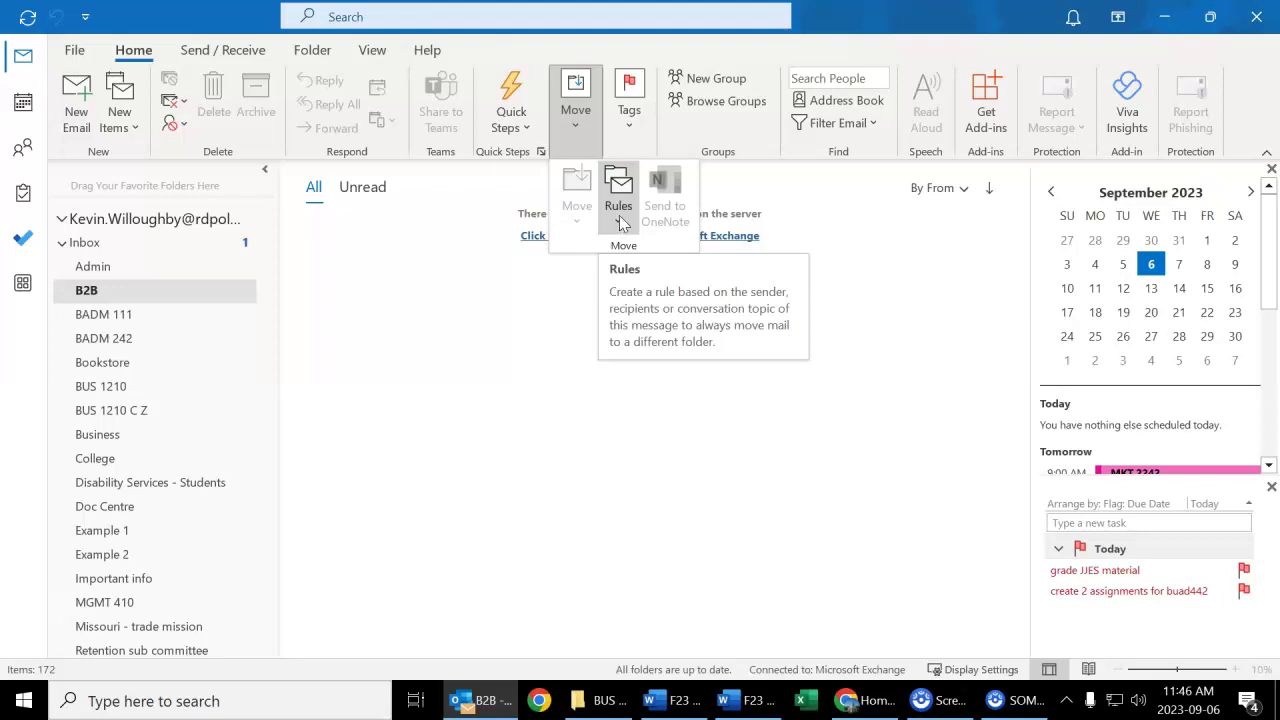
{"action": "left_click", "coordinate": [620, 222]}
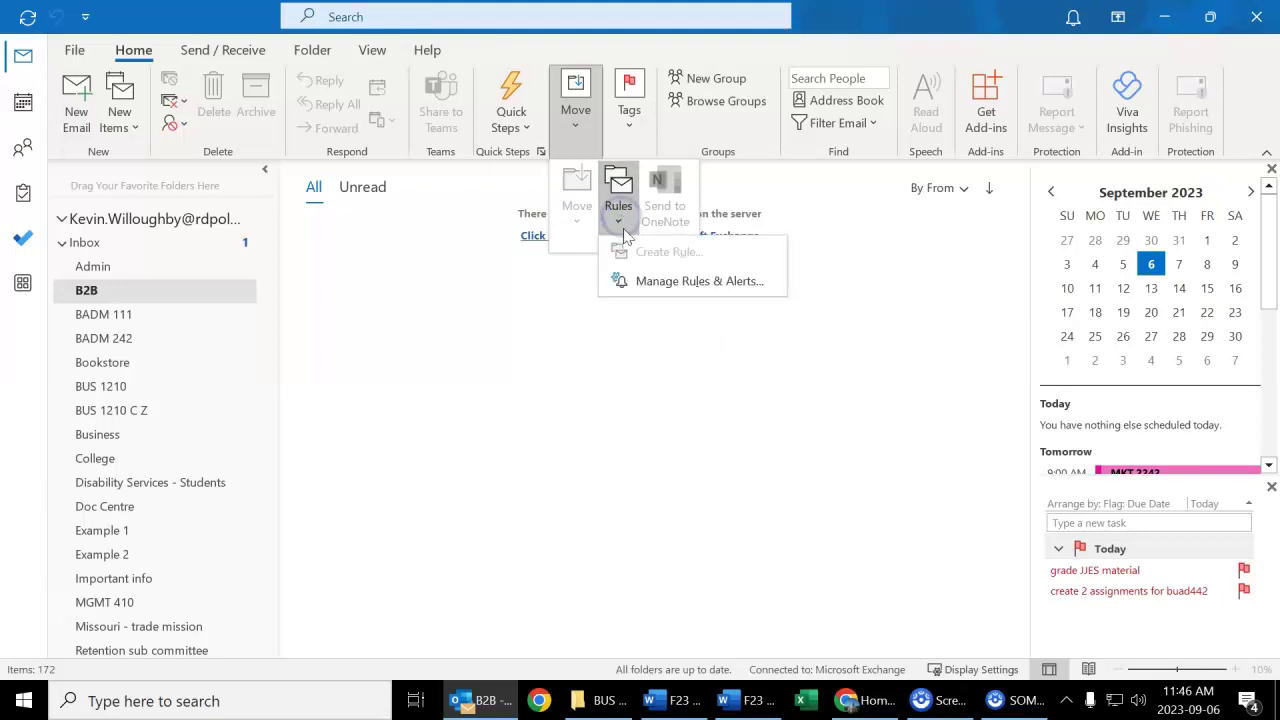
{"action": "left_click", "coordinate": [643, 280]}
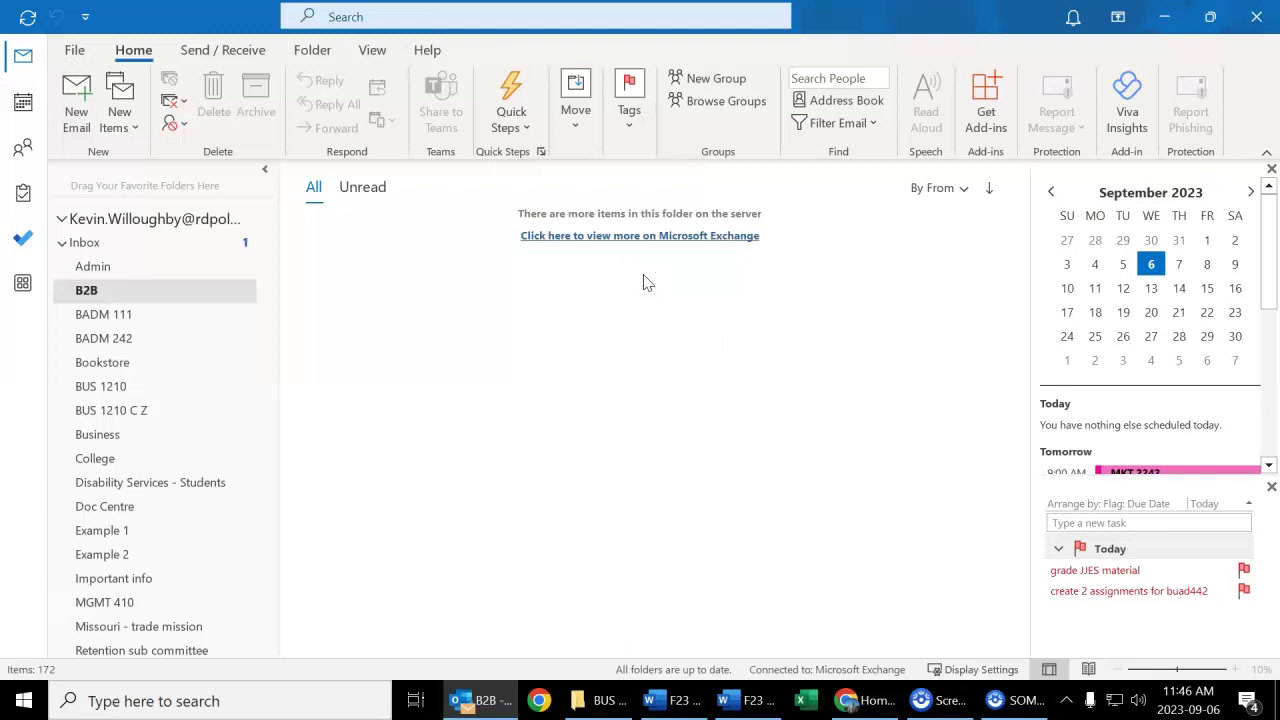
{"action": "left_click", "coordinate": [413, 183]}
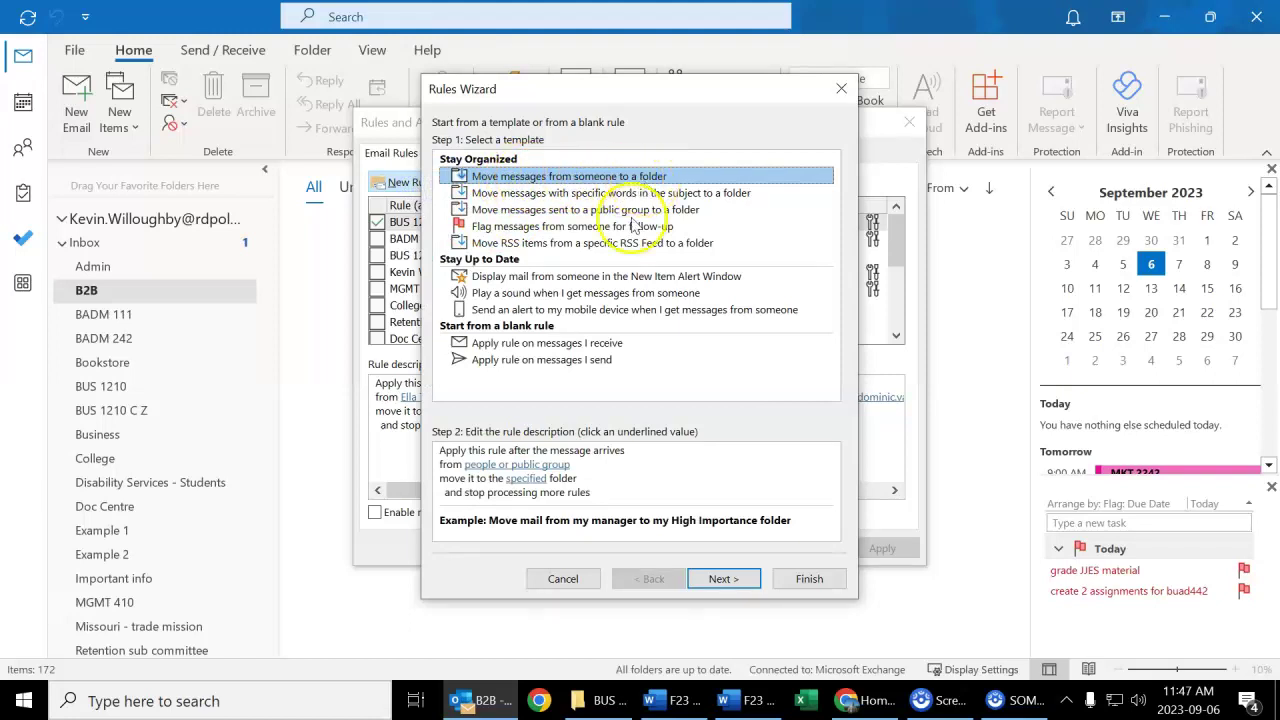
{"action": "left_click", "coordinate": [722, 579]}
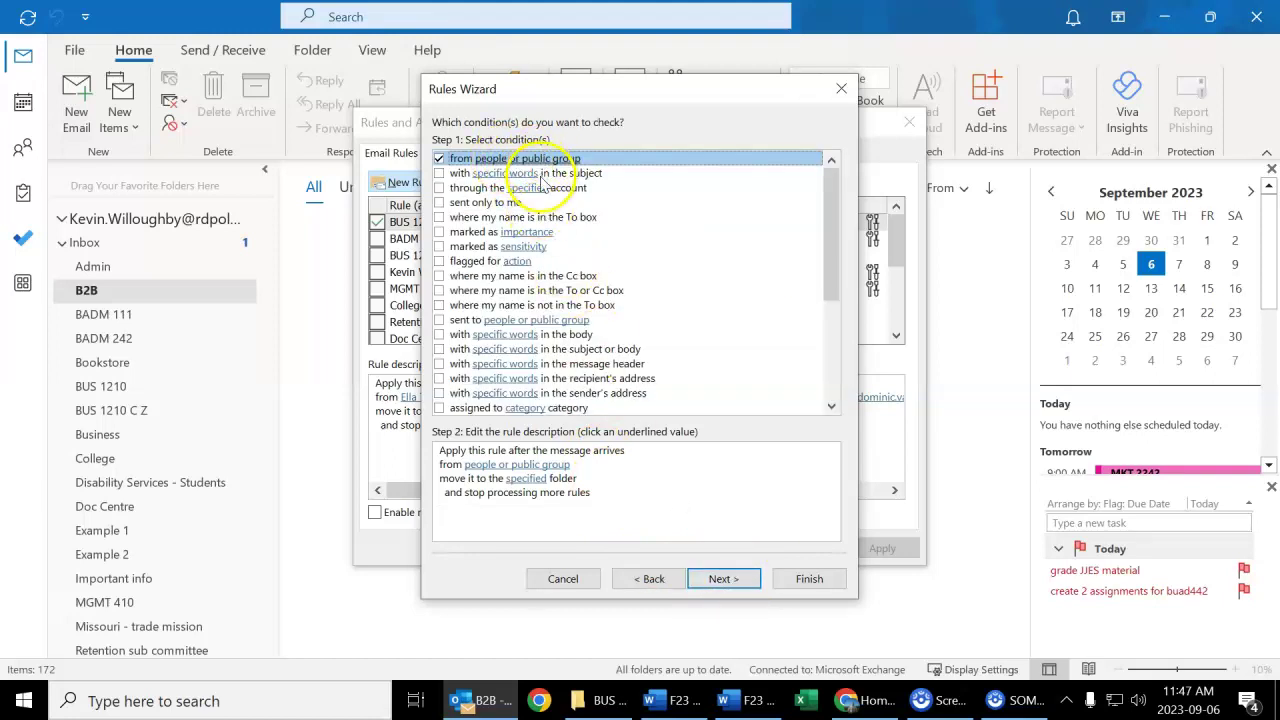
{"action": "left_click", "coordinate": [722, 579]}
{"action": "left_click", "coordinate": [660, 403]}
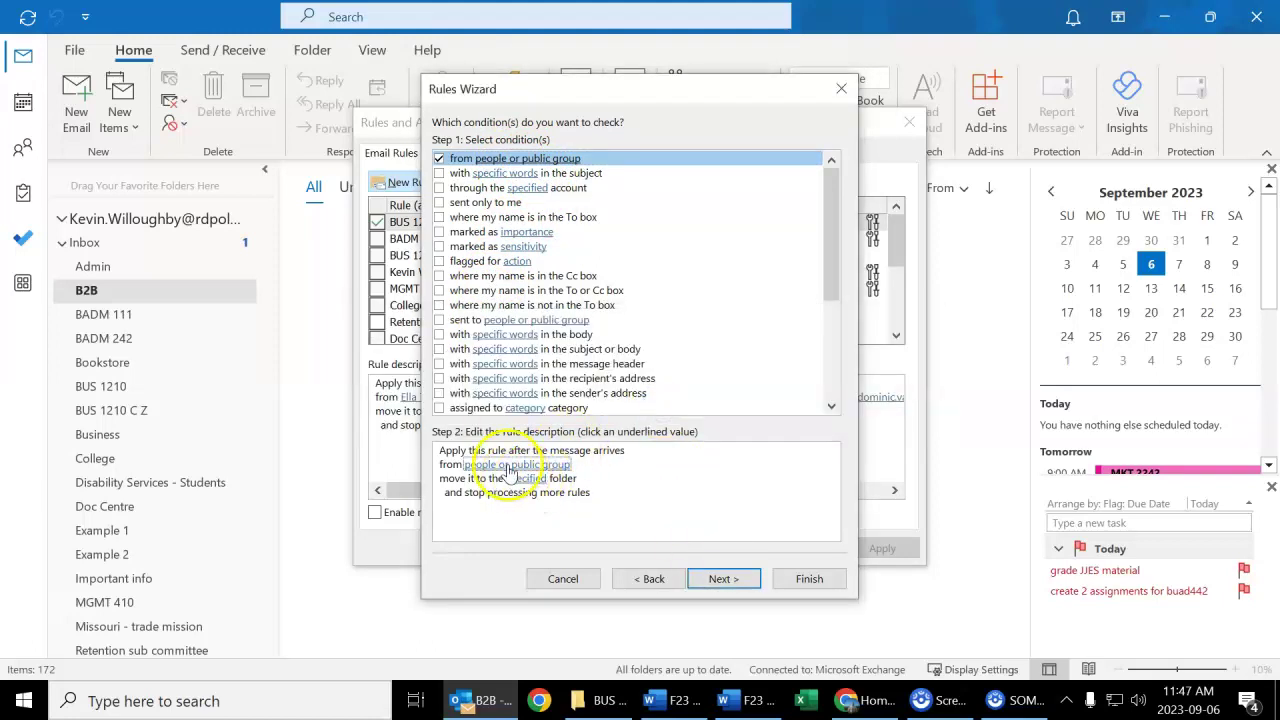
Search the address book for the instructor by first name and set that person as the new rule's sender.
{"action": "left_click", "coordinate": [483, 466]}
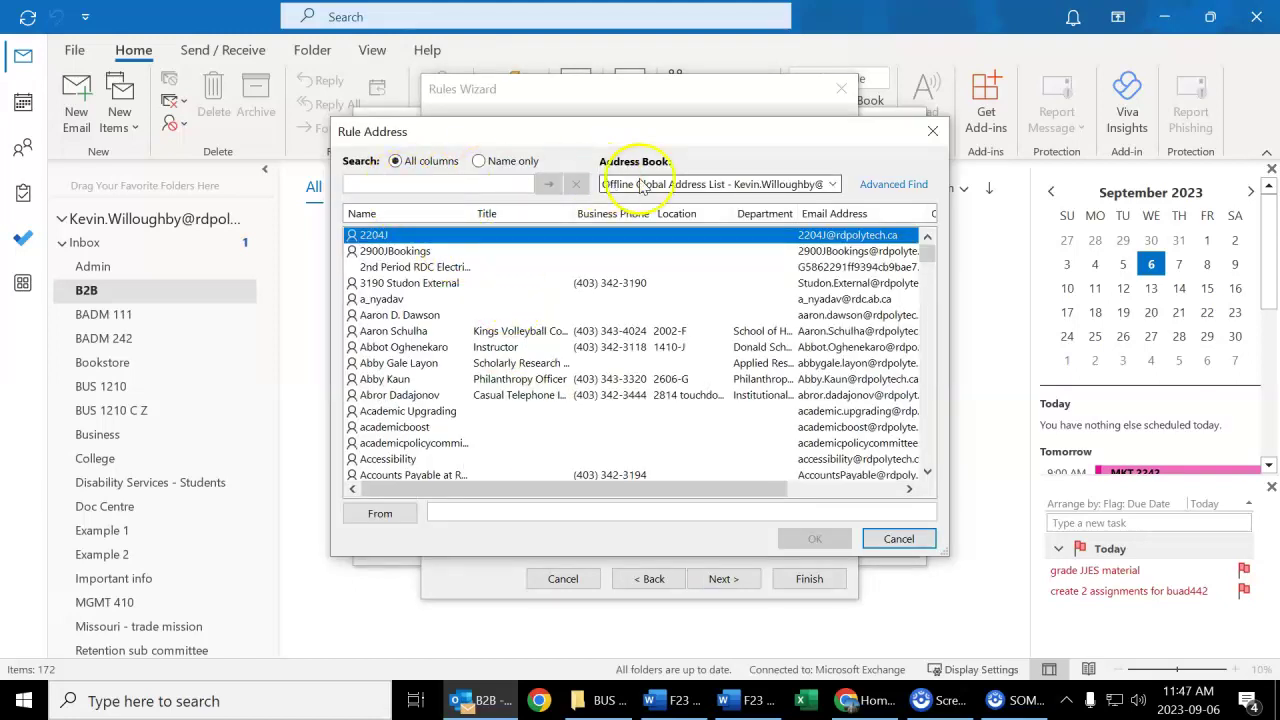
{"action": "left_click", "coordinate": [426, 186]}
{"action": "type", "text": "kevin"}
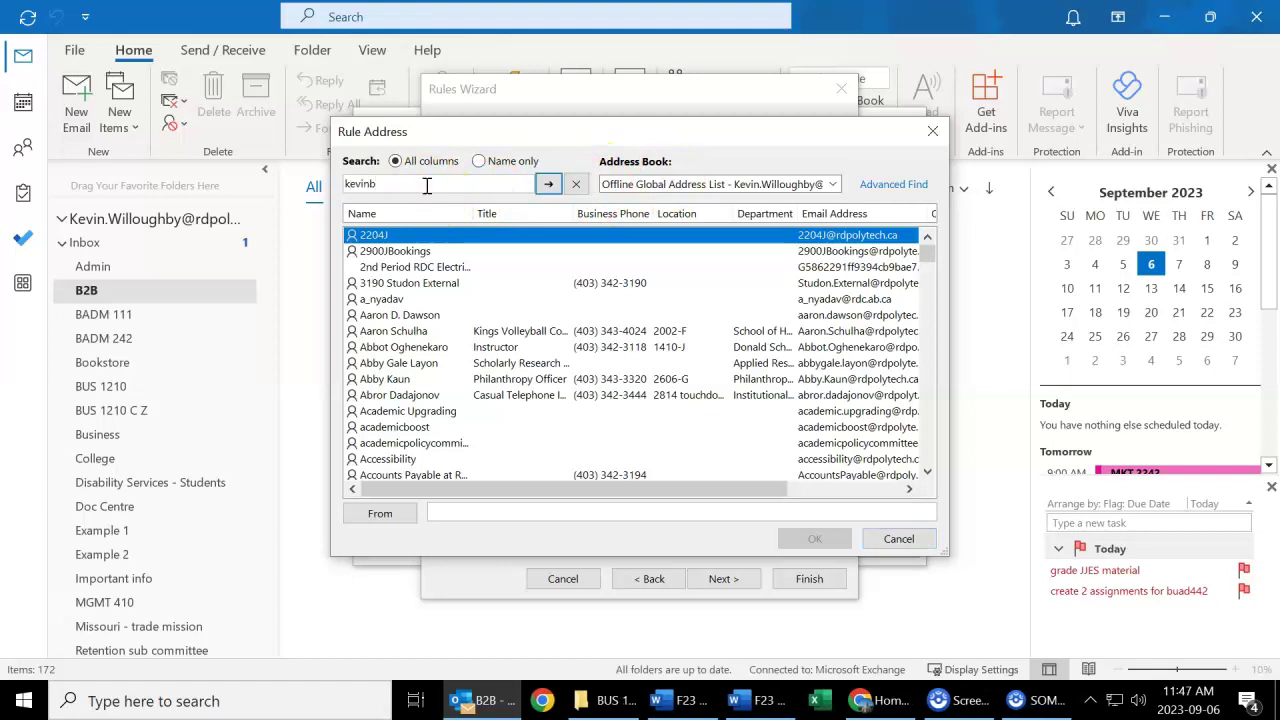
{"action": "key", "text": "Return"}
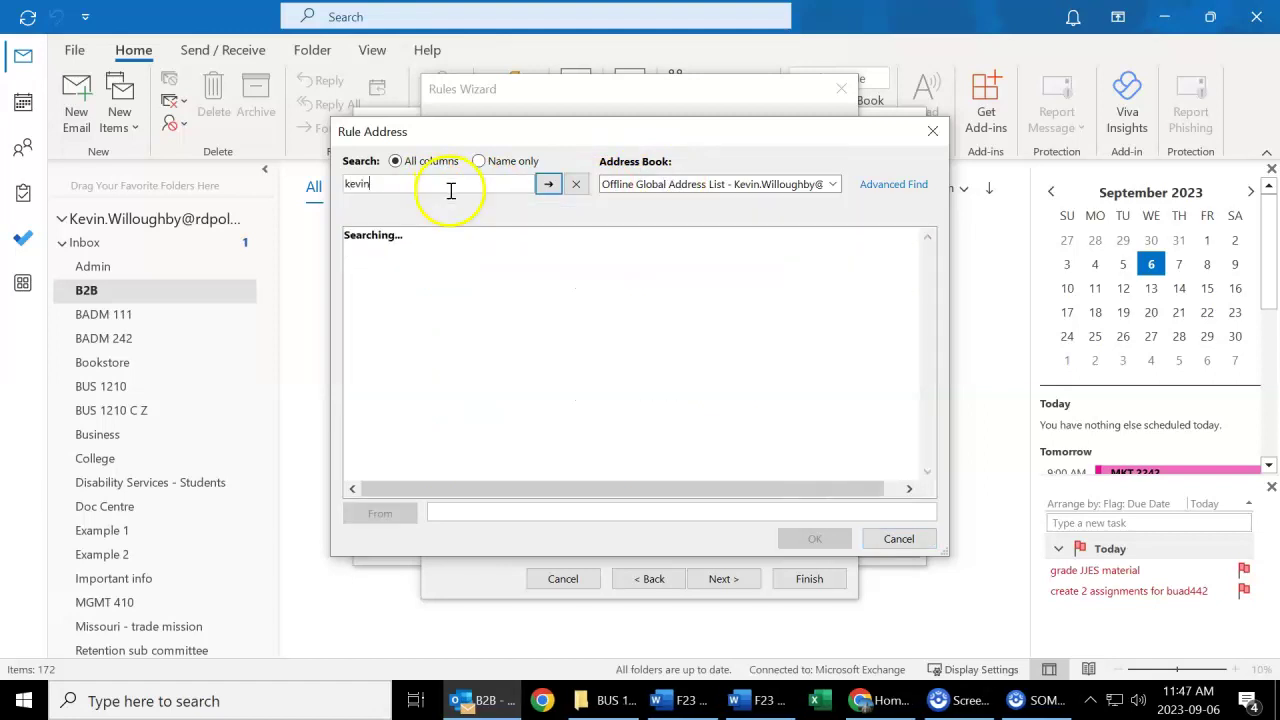
{"action": "left_click", "coordinate": [432, 288]}
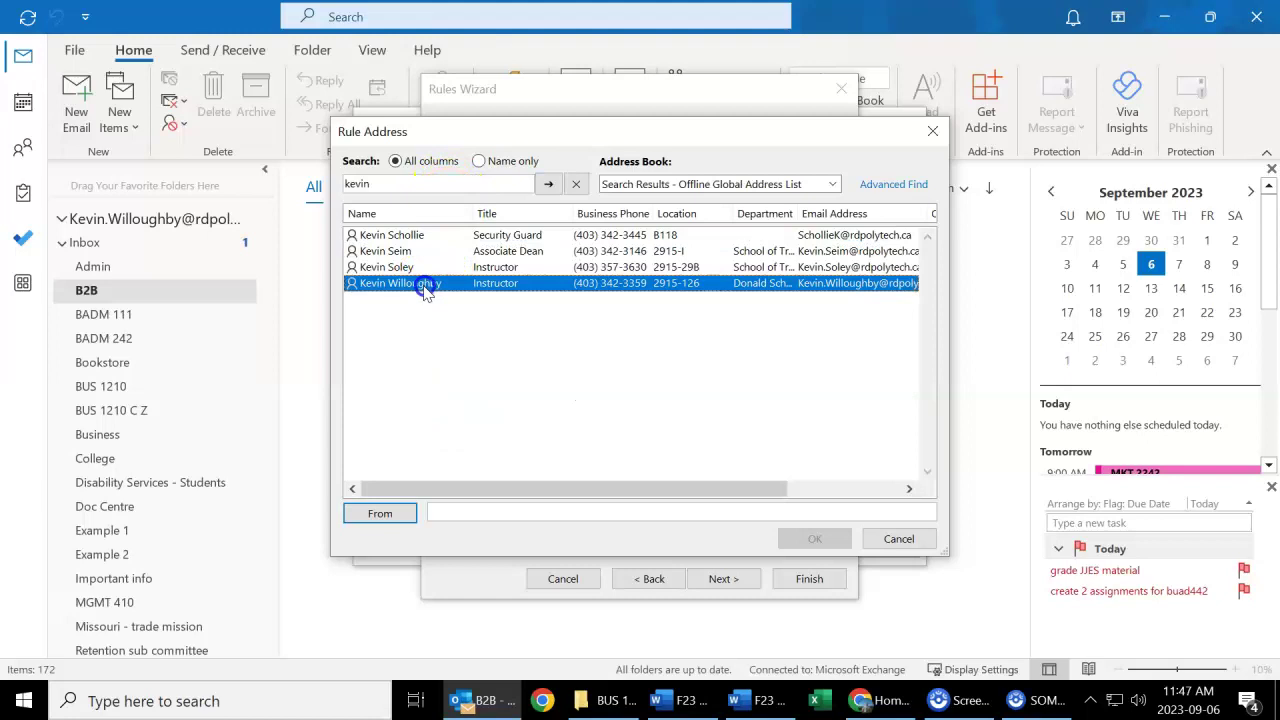
{"action": "left_click", "coordinate": [390, 520]}
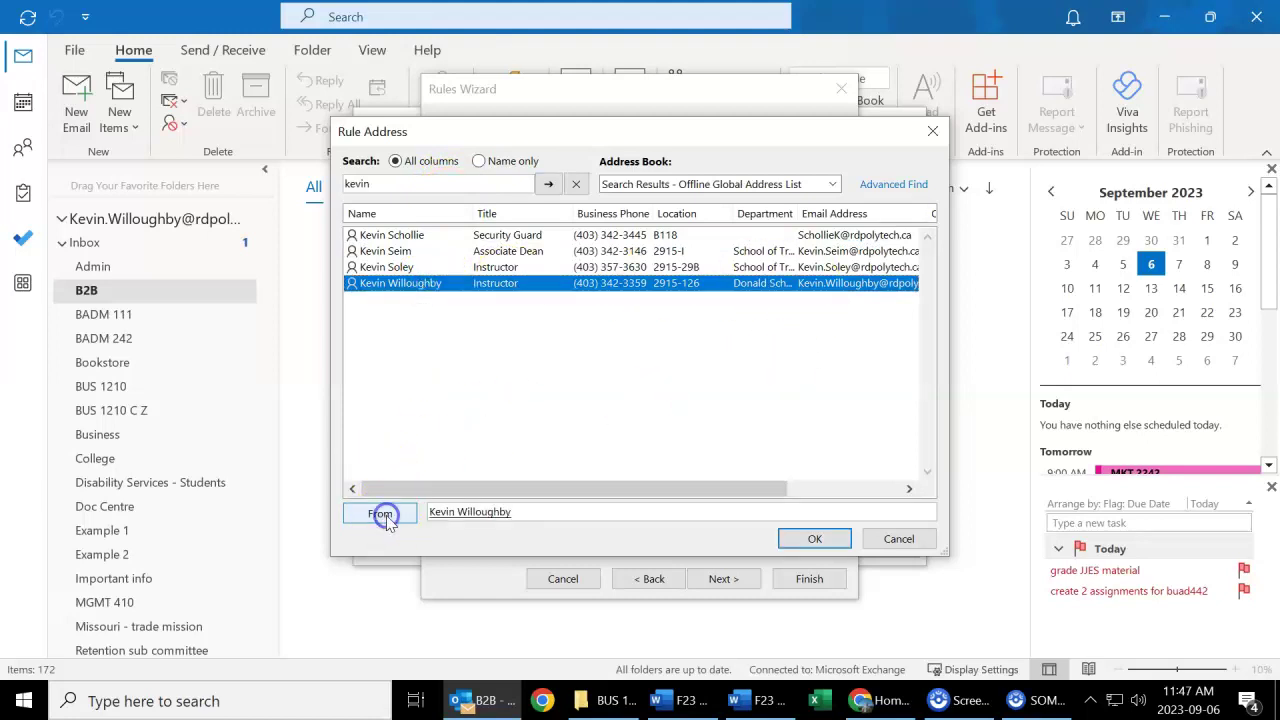
{"action": "left_click", "coordinate": [820, 539]}
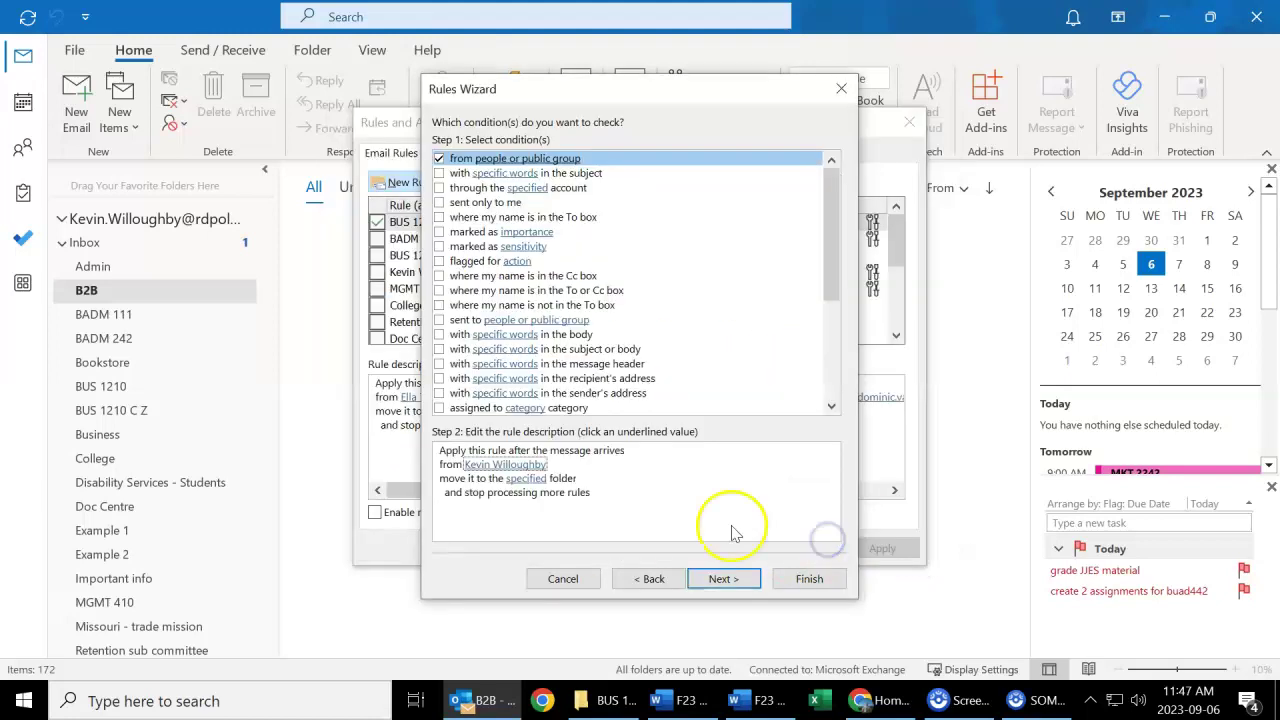
Browse to the Example 2 subfolder of the Inbox as the rule's destination, cancel the choice and discard the new rule.
{"action": "left_click", "coordinate": [527, 479]}
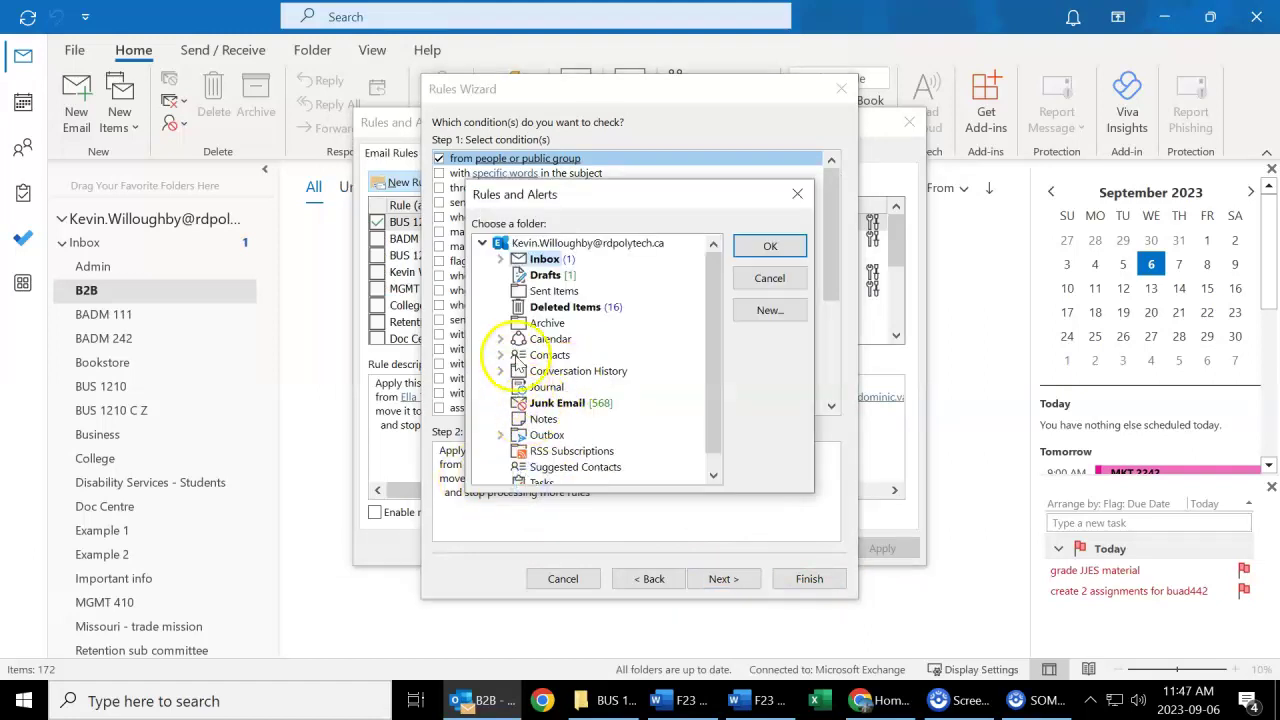
{"action": "left_click", "coordinate": [500, 259]}
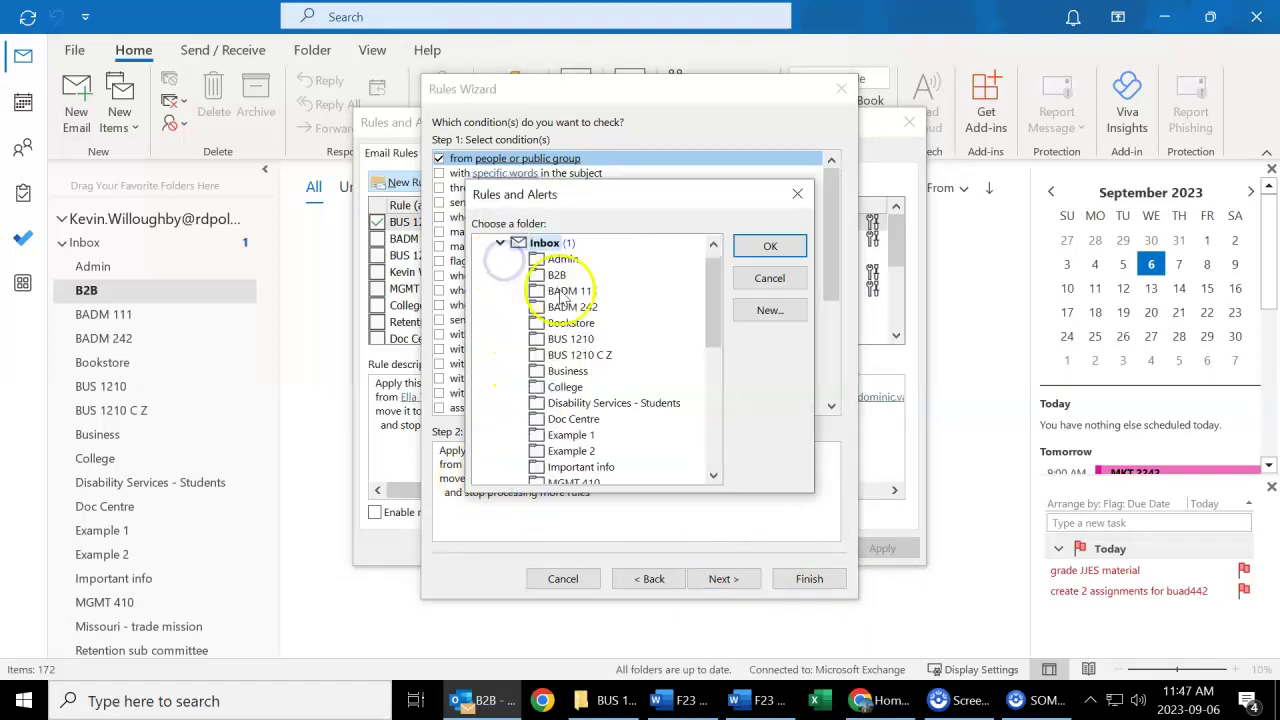
{"action": "left_click", "coordinate": [566, 452]}
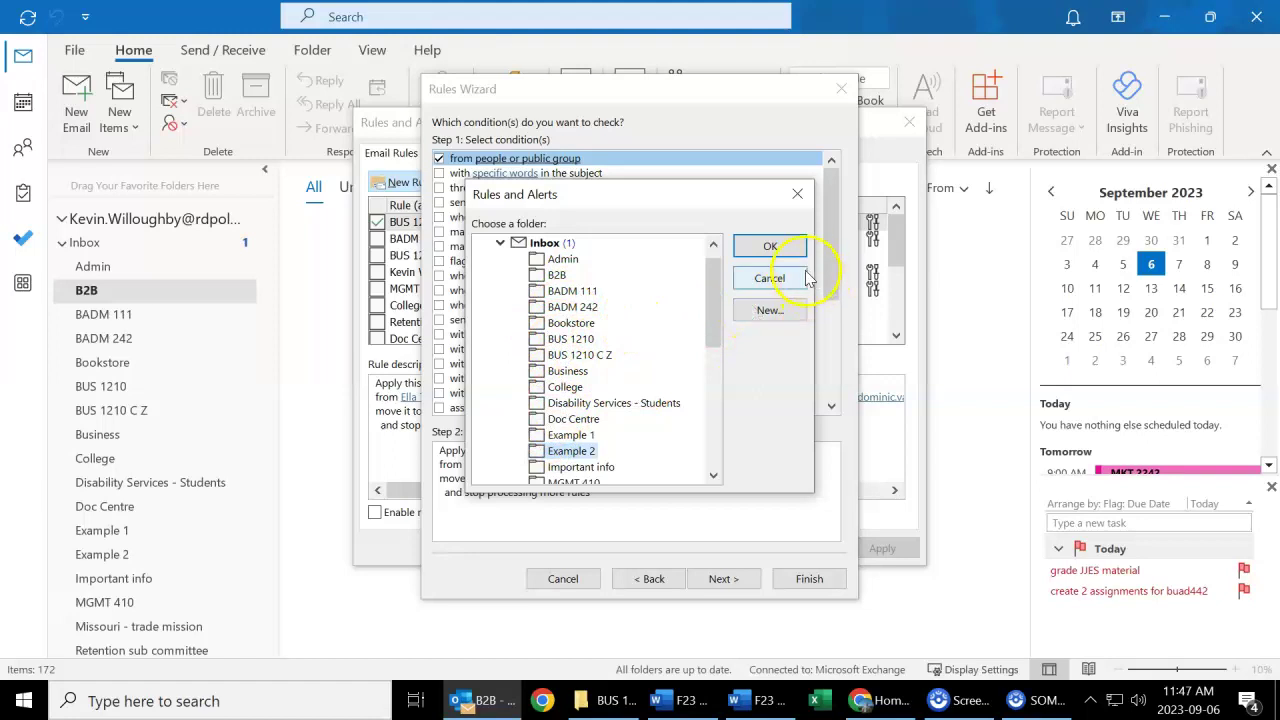
{"action": "left_click", "coordinate": [772, 281]}
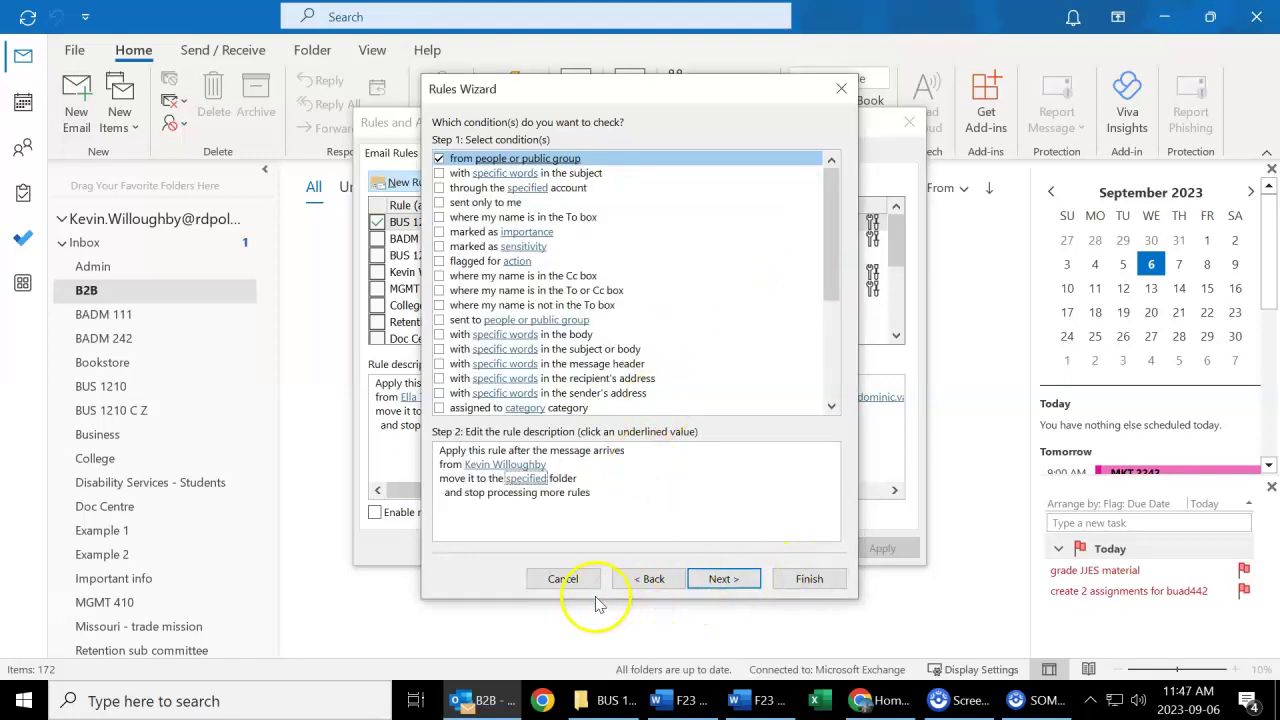
{"action": "left_click", "coordinate": [570, 579]}
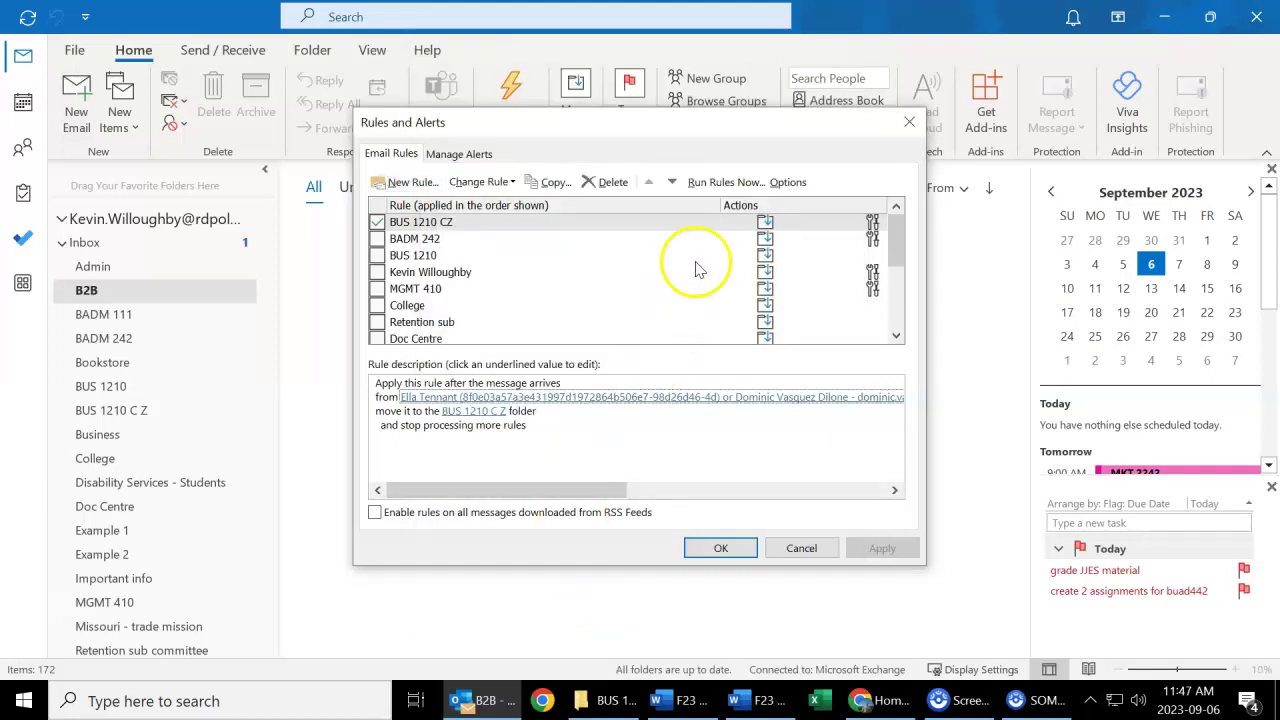
Run the BUS 1210 CZ rule on all messages in the B2B folder and close the rules dialogs.
{"action": "left_click", "coordinate": [722, 186]}
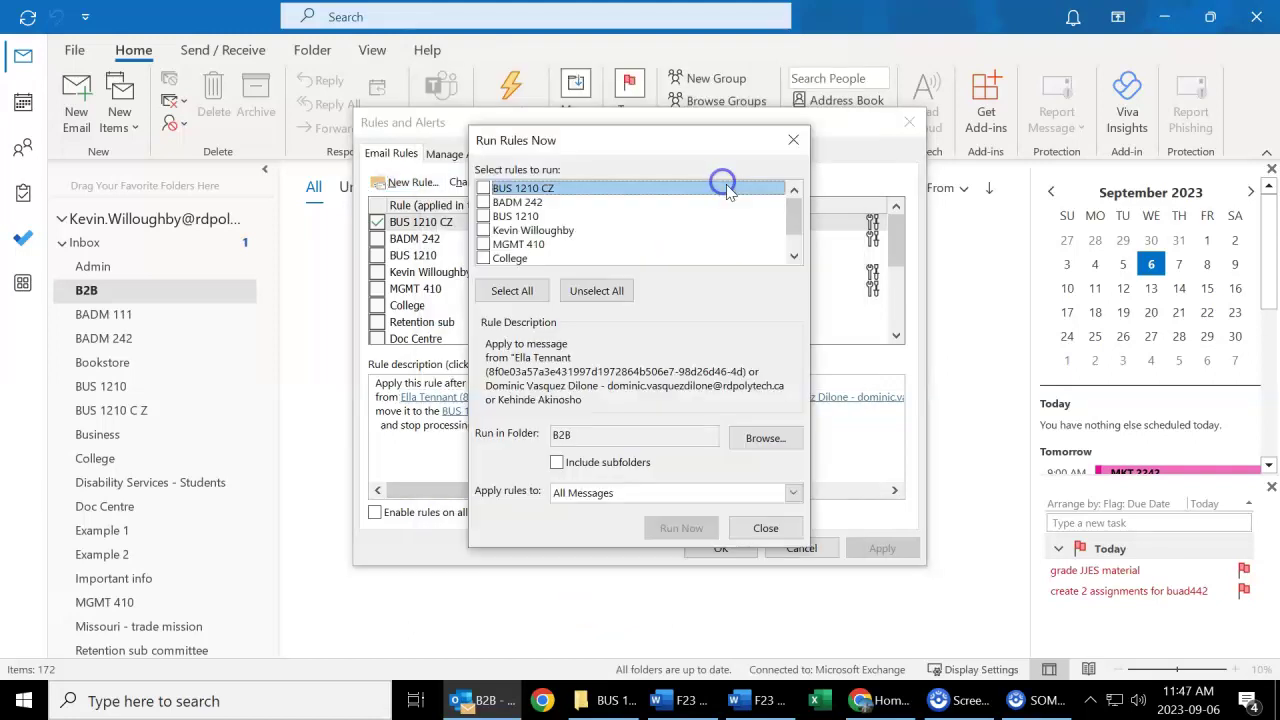
{"action": "left_click", "coordinate": [484, 188]}
{"action": "scroll", "coordinate": [616, 226], "scroll_direction": "down", "scroll_amount": 3}
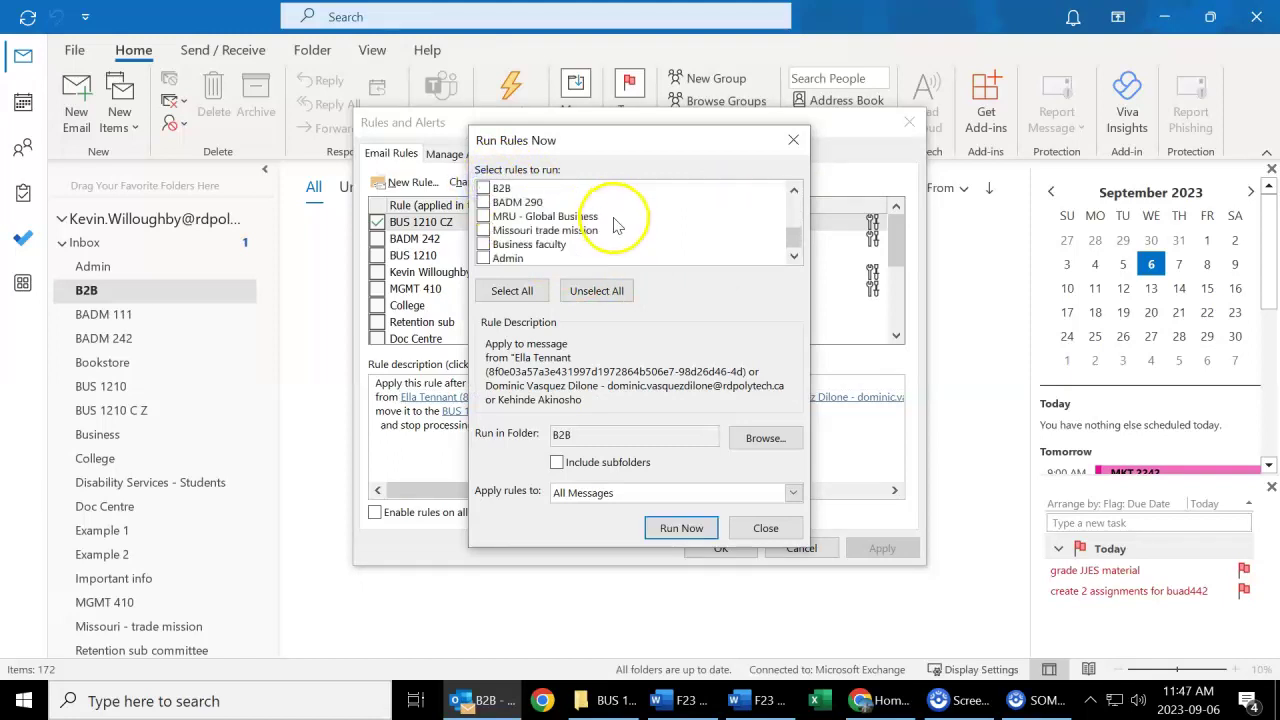
{"action": "scroll", "coordinate": [616, 228], "scroll_direction": "up", "scroll_amount": 3}
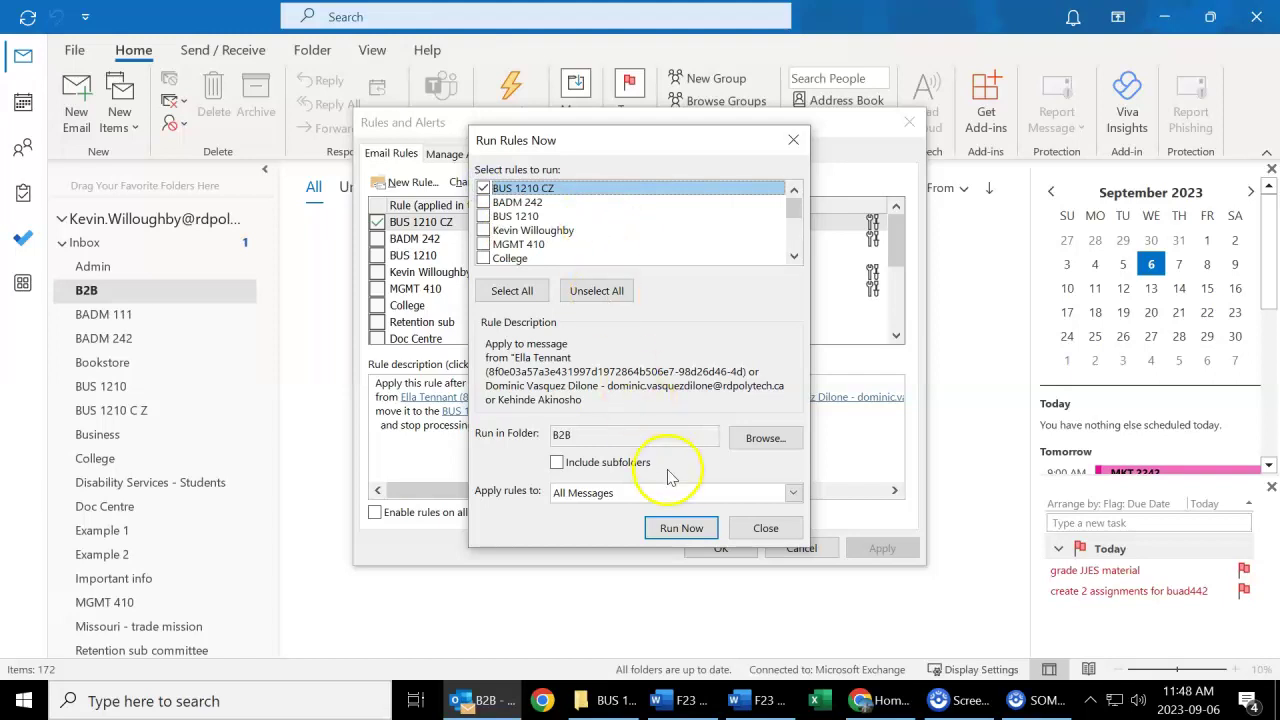
{"action": "left_click", "coordinate": [683, 528]}
{"action": "left_click", "coordinate": [681, 524]}
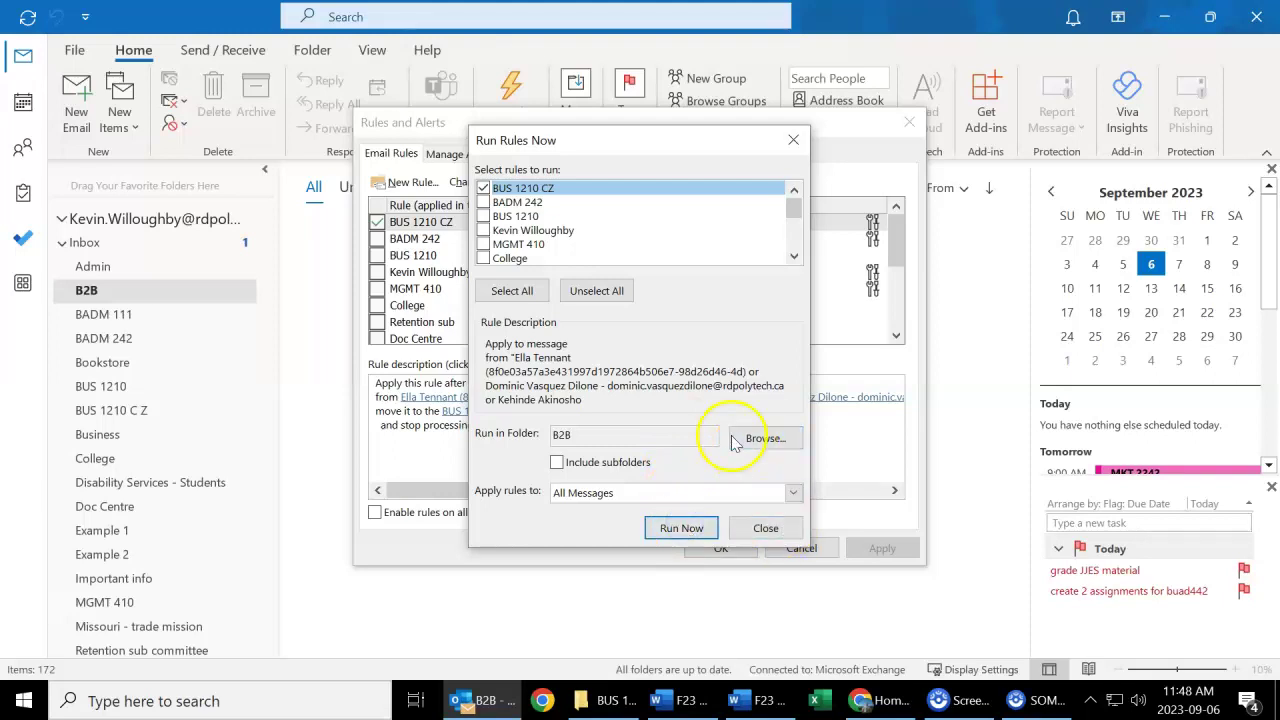
{"action": "left_click", "coordinate": [762, 528]}
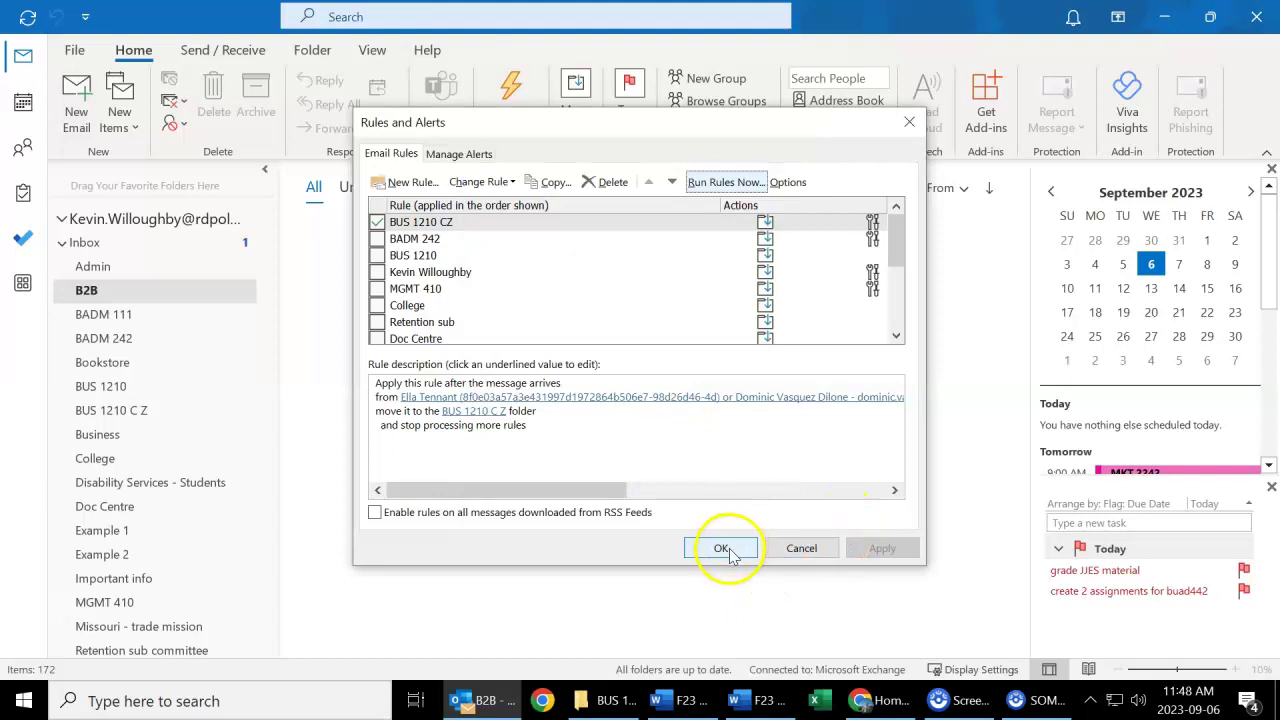
{"action": "left_click", "coordinate": [722, 549]}
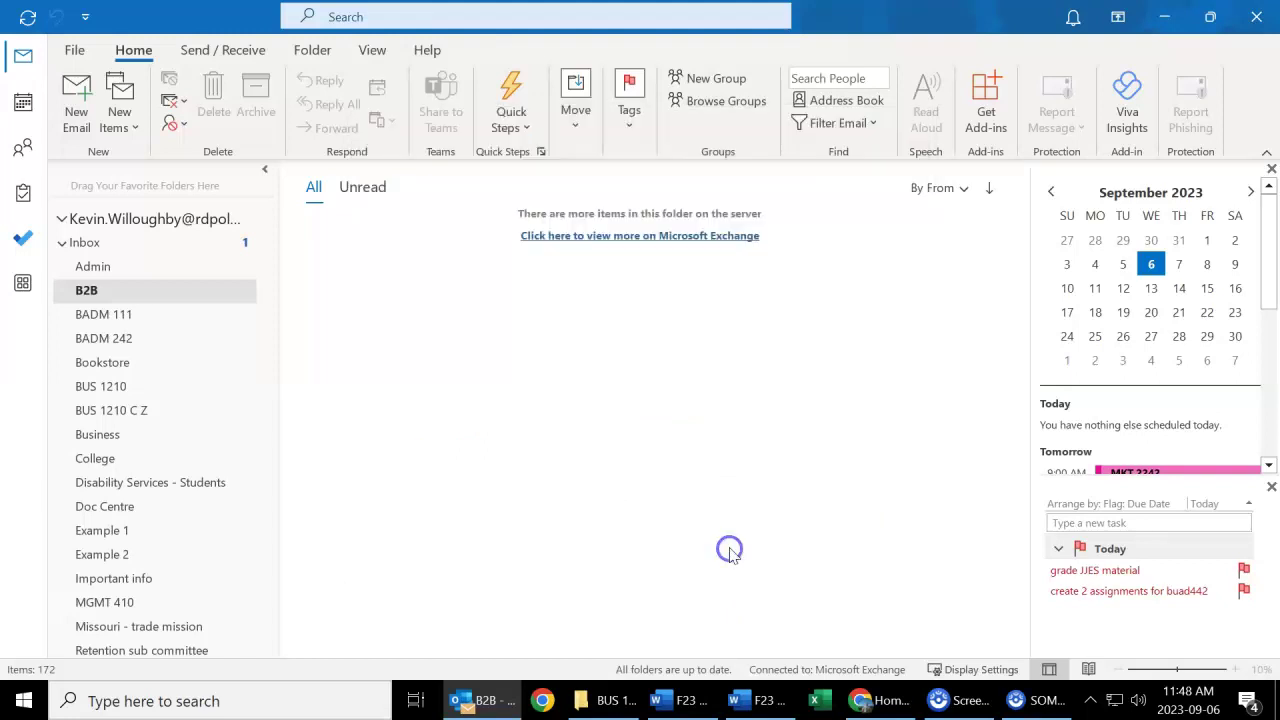
Launch the Snipping Tool and capture the mailbox folder list from the Inbox through Disability Services - Students.
{"action": "left_click", "coordinate": [157, 698]}
{"action": "type", "text": "s"}
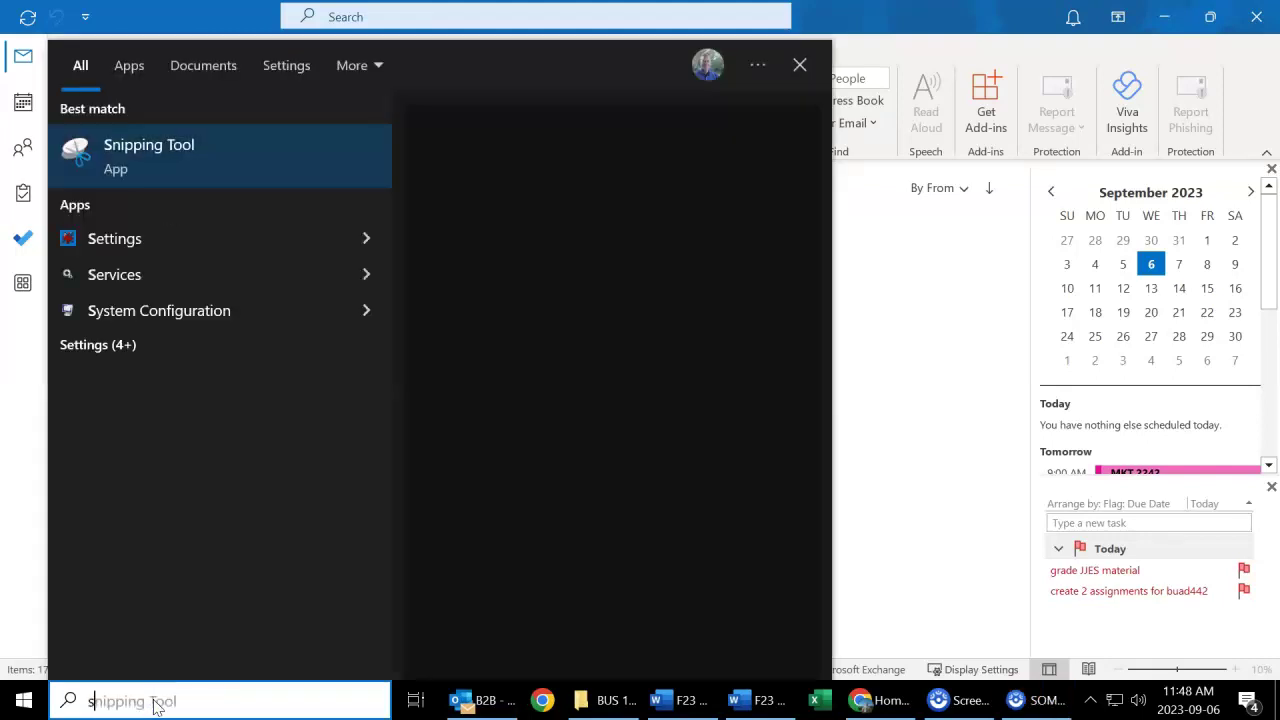
{"action": "type", "text": "nipping"}
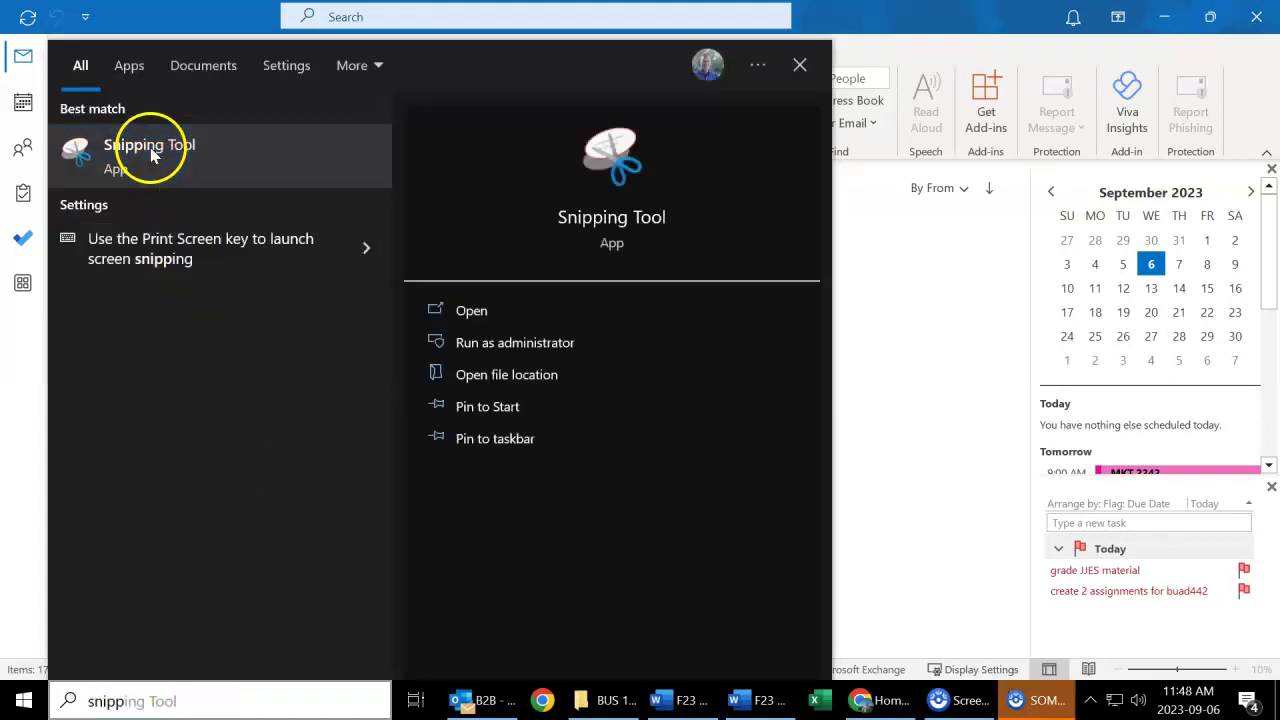
{"action": "left_click", "coordinate": [149, 151]}
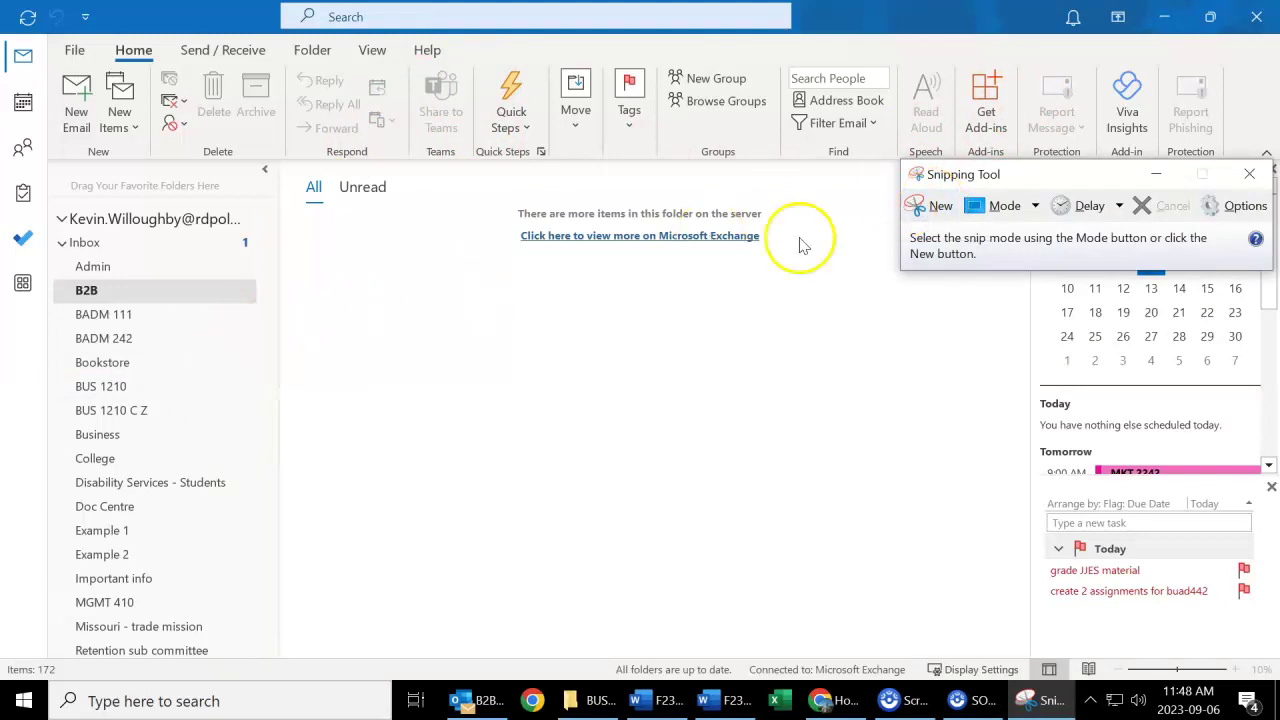
{"action": "left_click", "coordinate": [941, 210]}
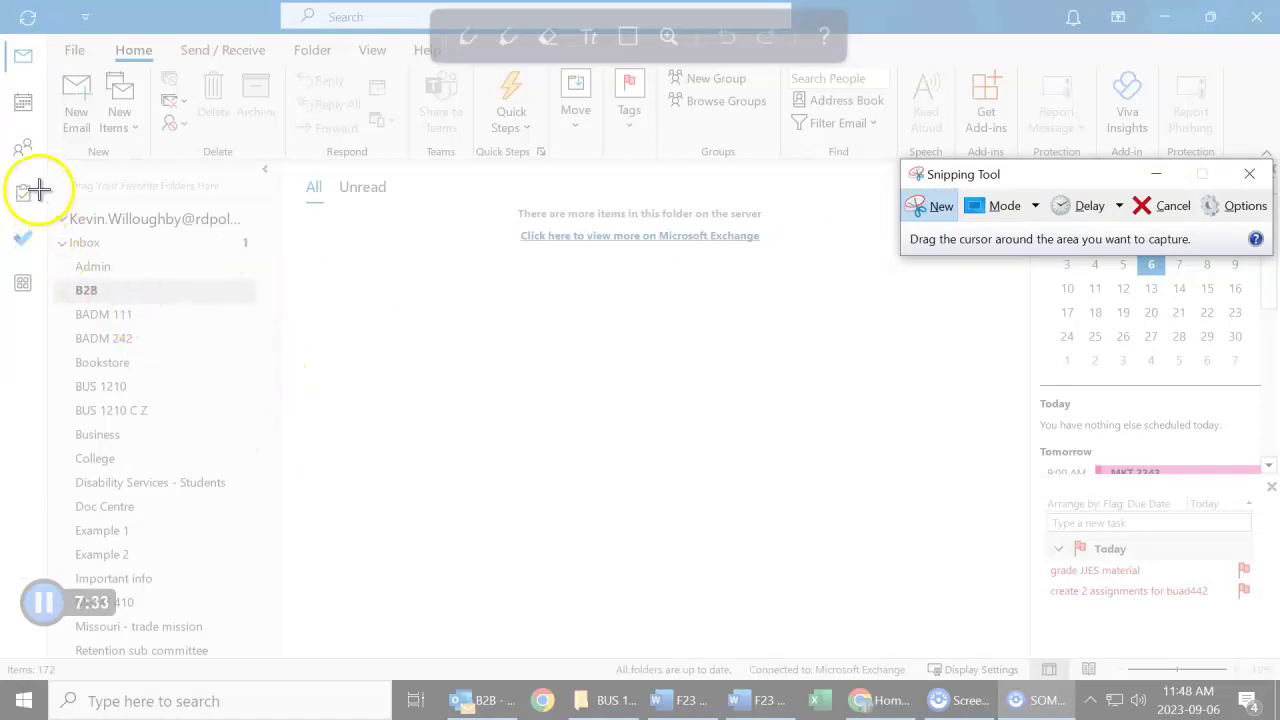
{"action": "left_click_drag", "start_coordinate": [36, 186], "coordinate": [321, 494]}
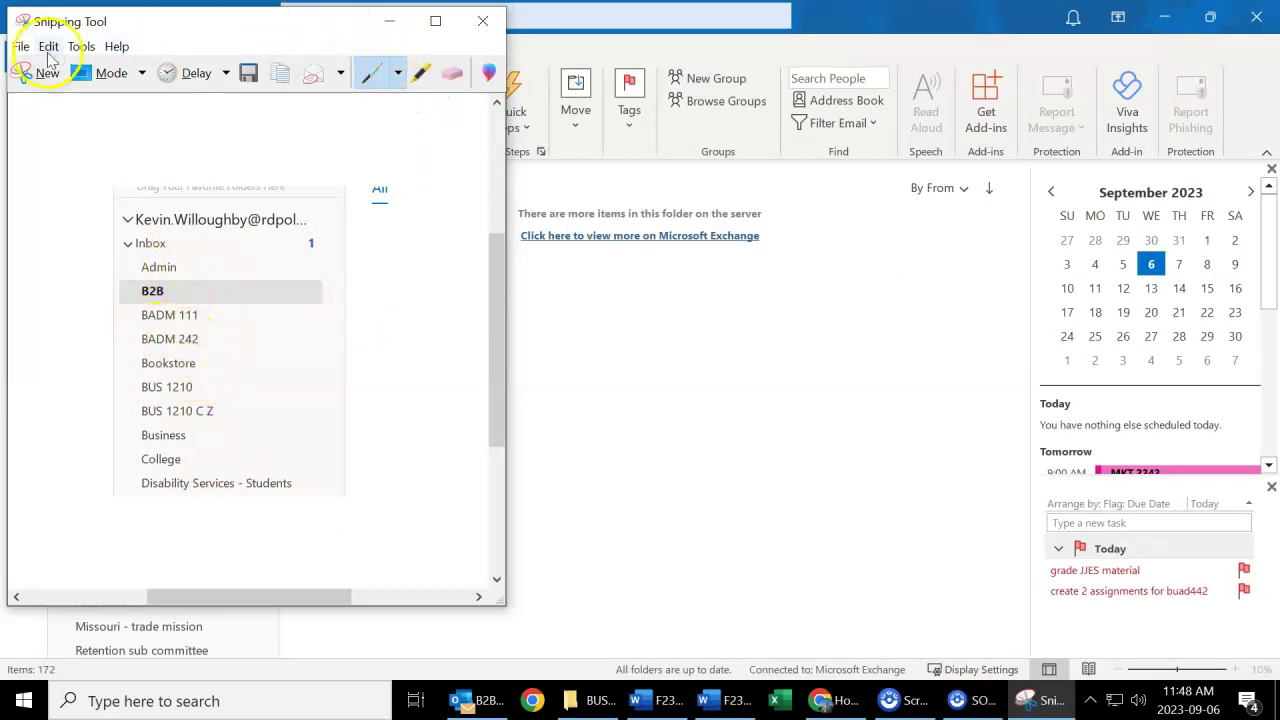
{"action": "left_click", "coordinate": [36, 72]}
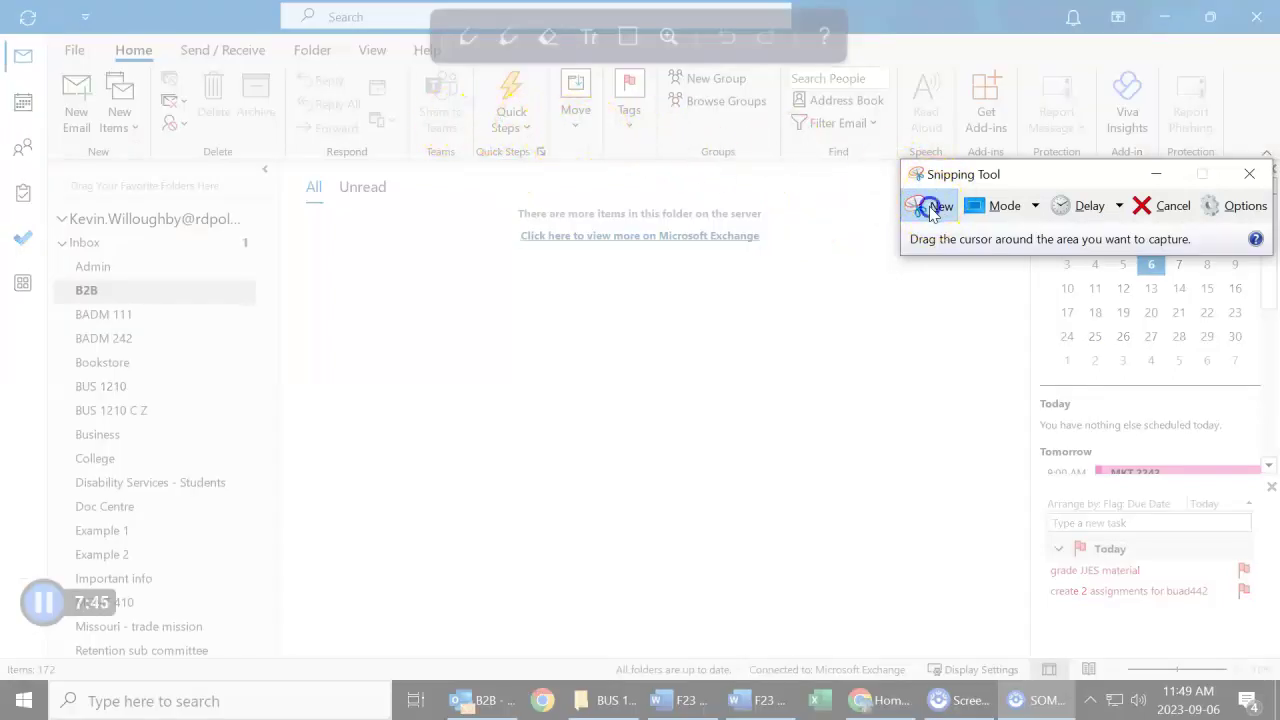
{"action": "key", "text": "Escape"}
Open the Rules and Alerts manager in Outlook and capture the whole dialog with the Snipping Tool.
{"action": "left_click", "coordinate": [575, 130]}
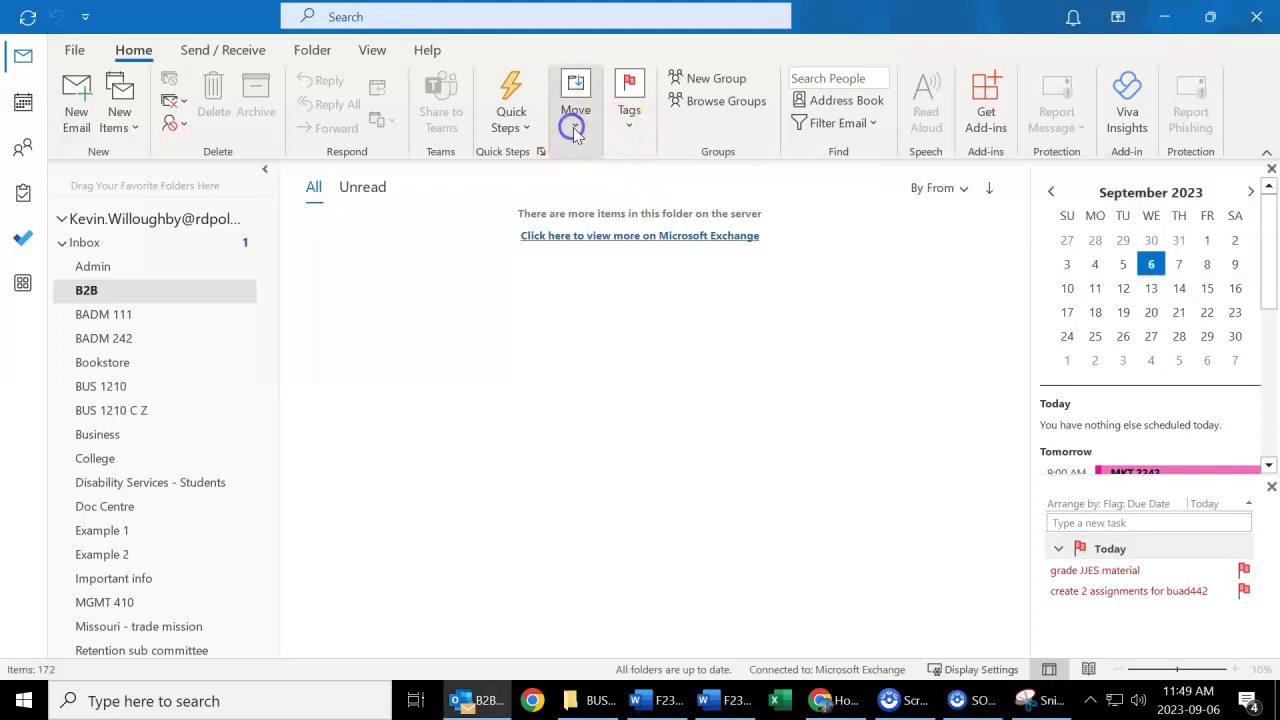
{"action": "left_click", "coordinate": [575, 130]}
{"action": "left_click", "coordinate": [620, 200]}
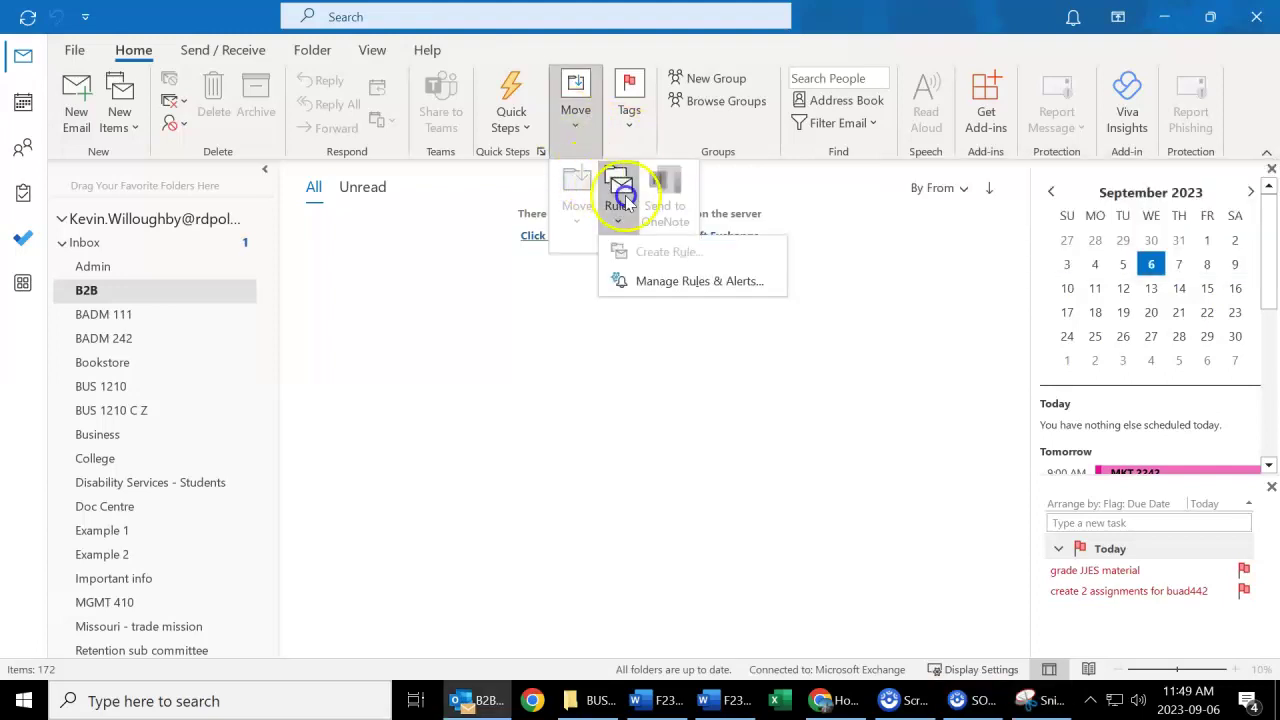
{"action": "left_click", "coordinate": [655, 280]}
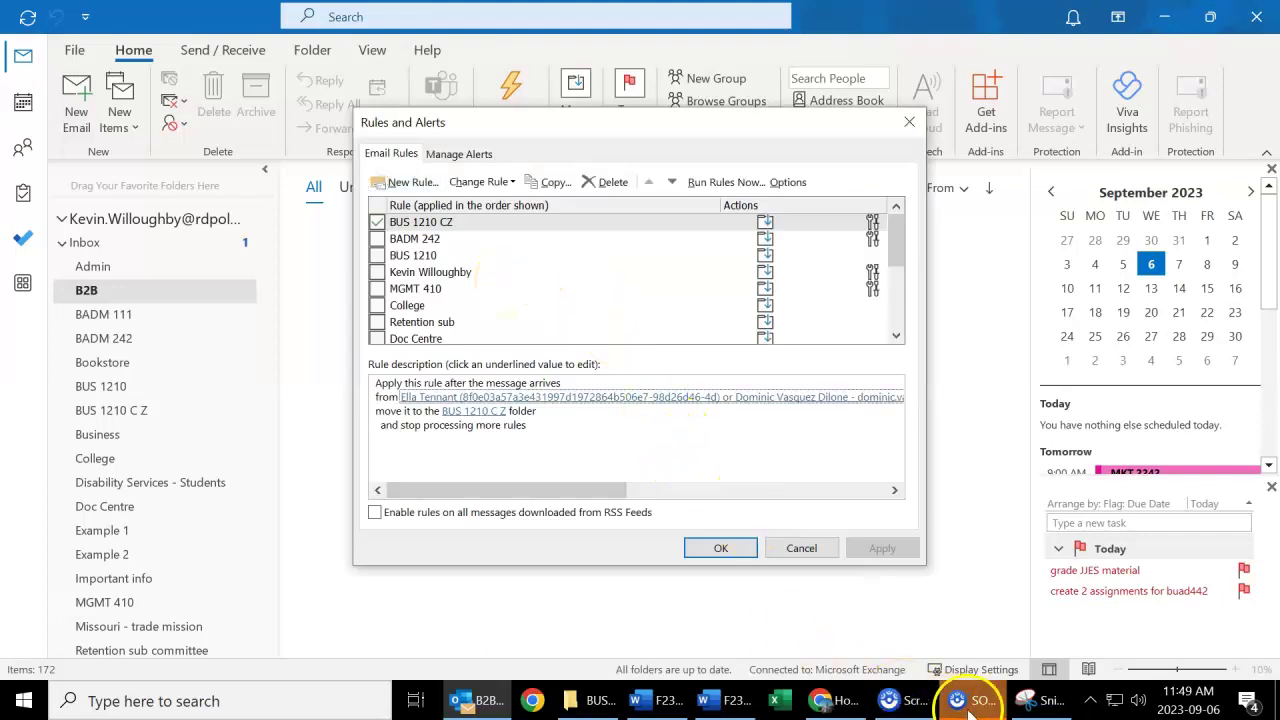
{"action": "left_click", "coordinate": [1050, 698]}
{"action": "left_click", "coordinate": [724, 585]}
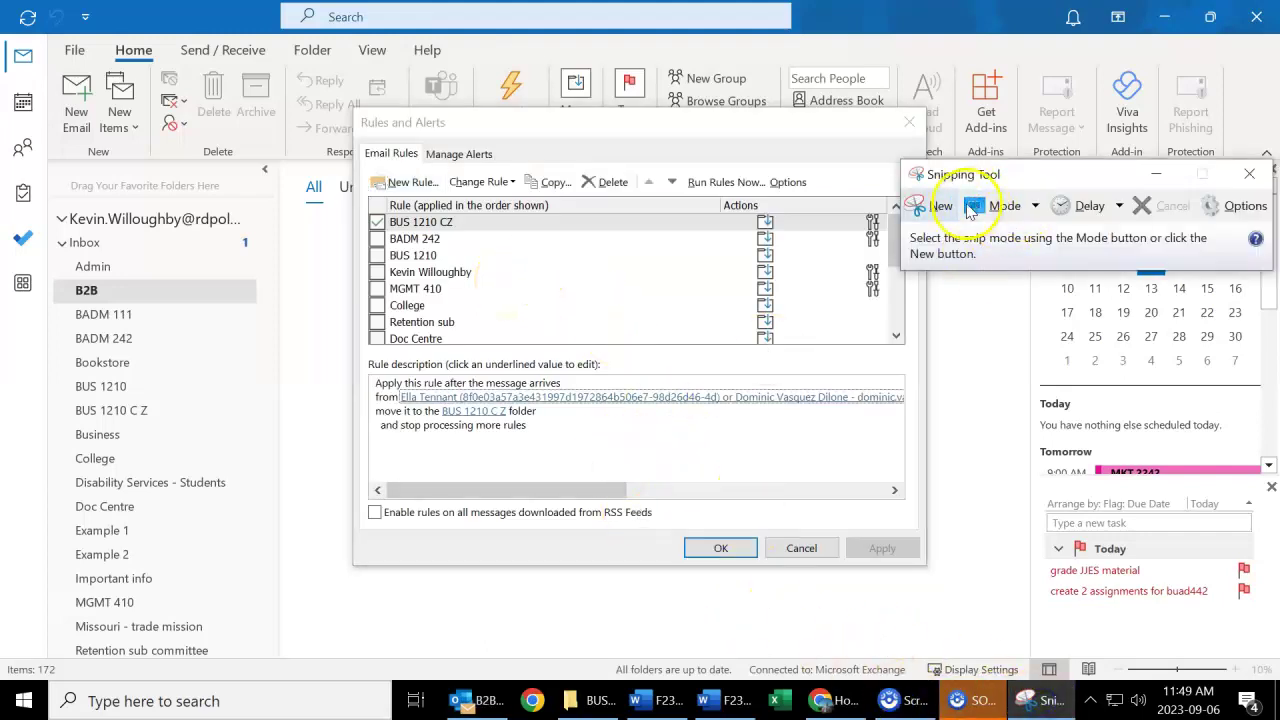
{"action": "left_click", "coordinate": [936, 214]}
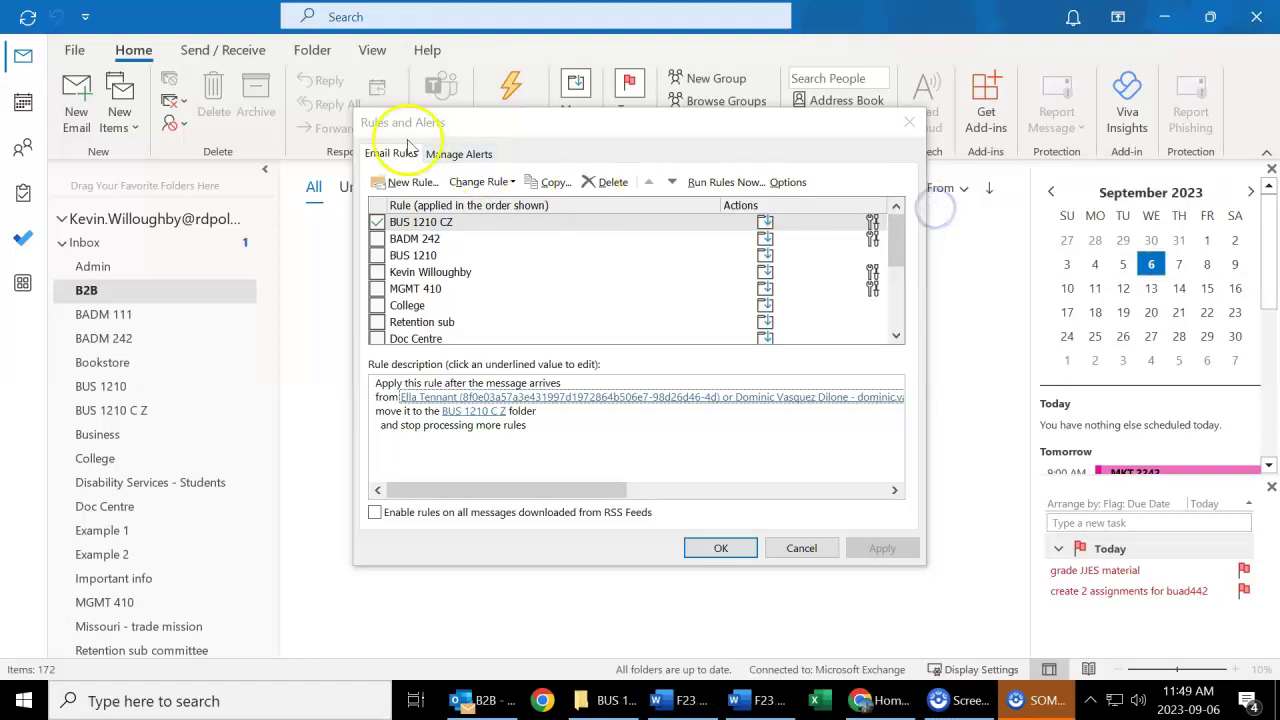
{"action": "left_click_drag", "start_coordinate": [266, 72], "coordinate": [1019, 600]}
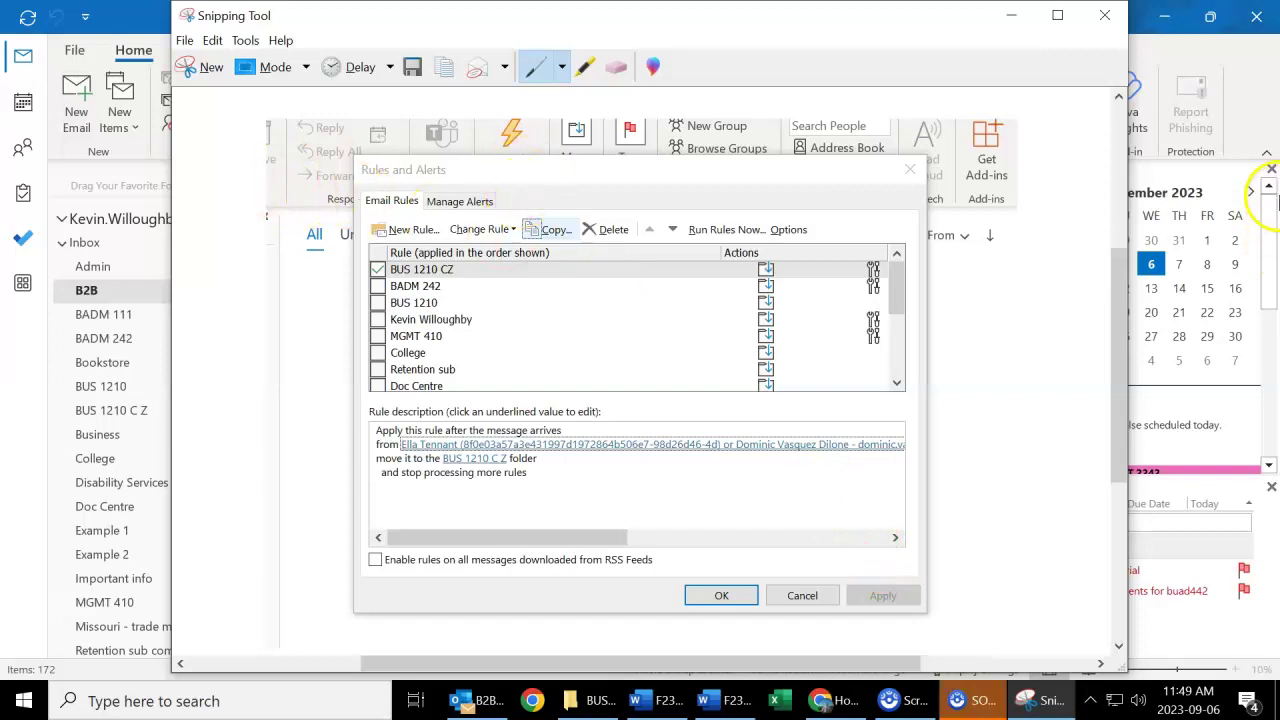
Close the Snipping Tool without saving the snip and exit Rules and Alerts without applying changes.
{"action": "left_click", "coordinate": [1104, 18]}
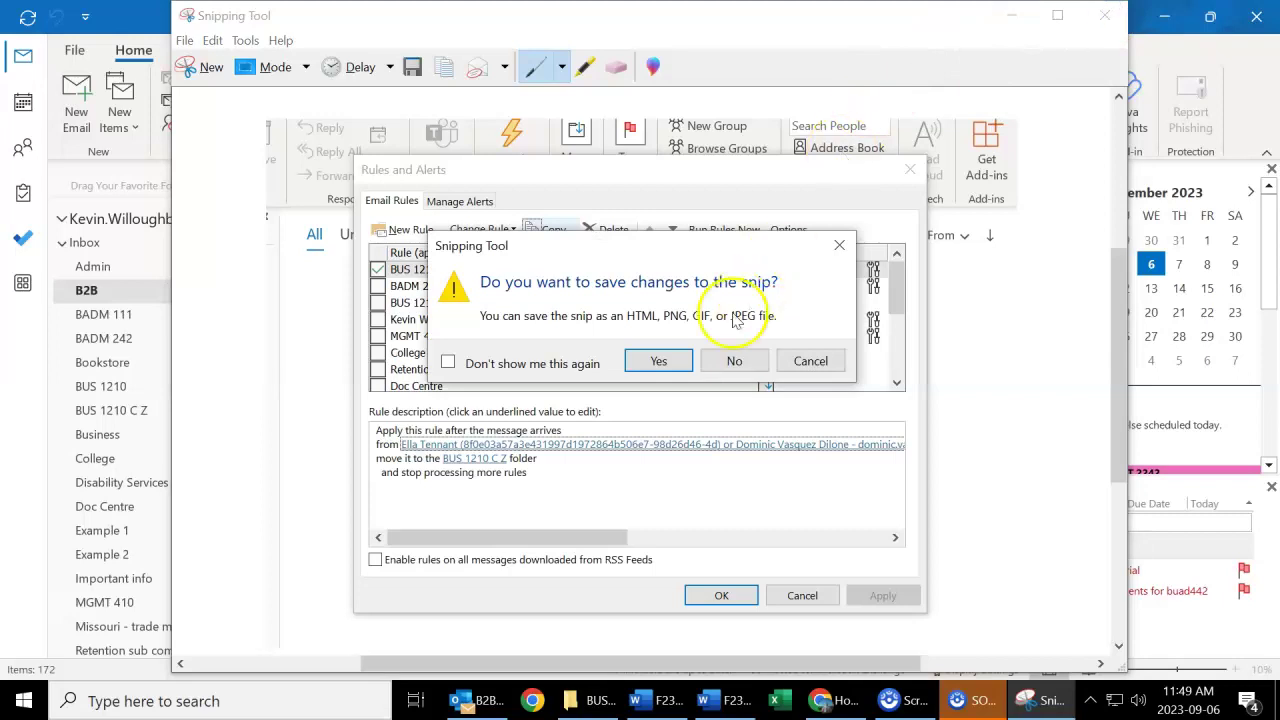
{"action": "left_click", "coordinate": [734, 361]}
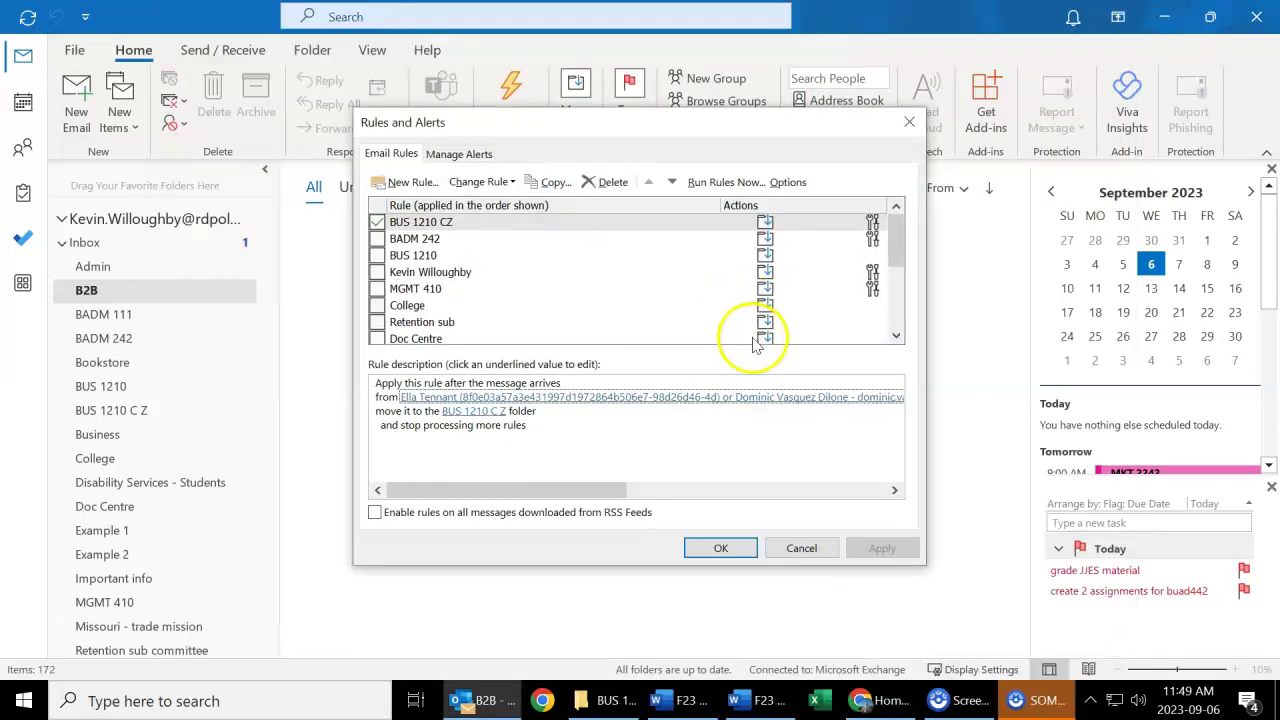
{"action": "left_click", "coordinate": [801, 549]}
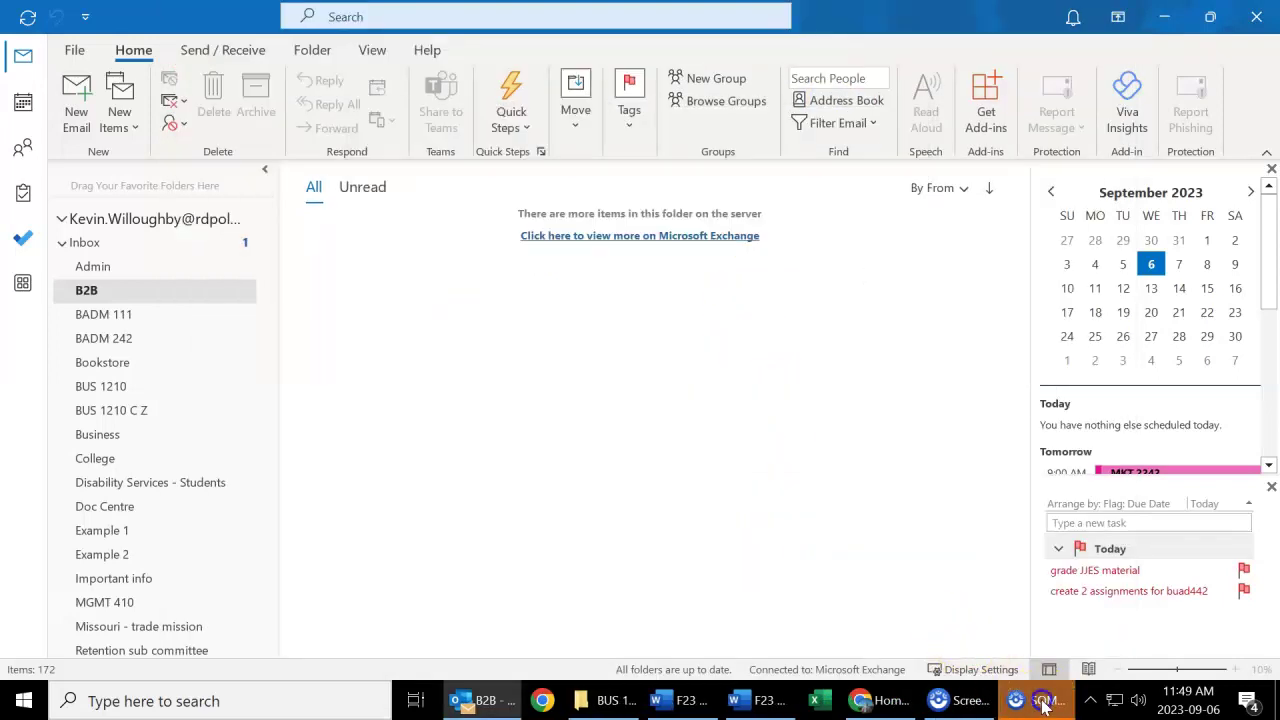